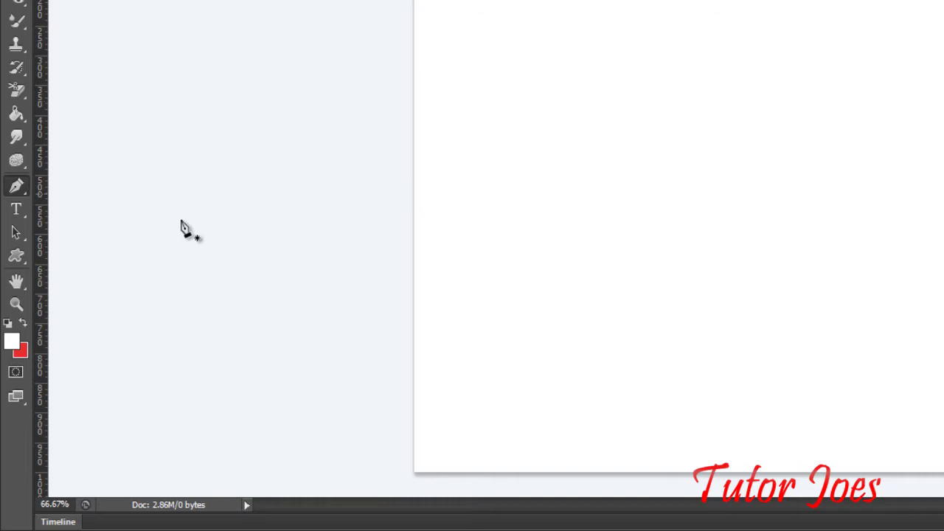
# - Choose the standard Pen Tool from the pen tool group
pyautogui.rightClick(11, 186)
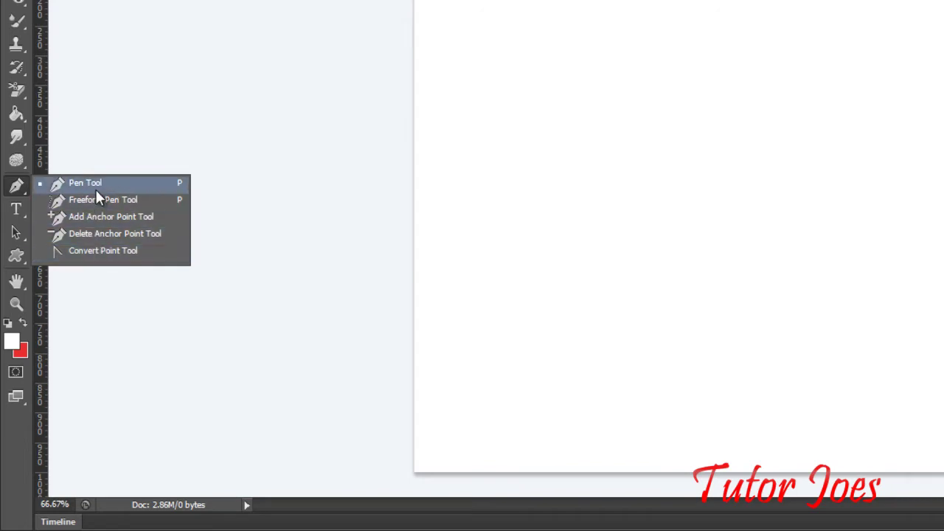
pyautogui.click(95, 187)
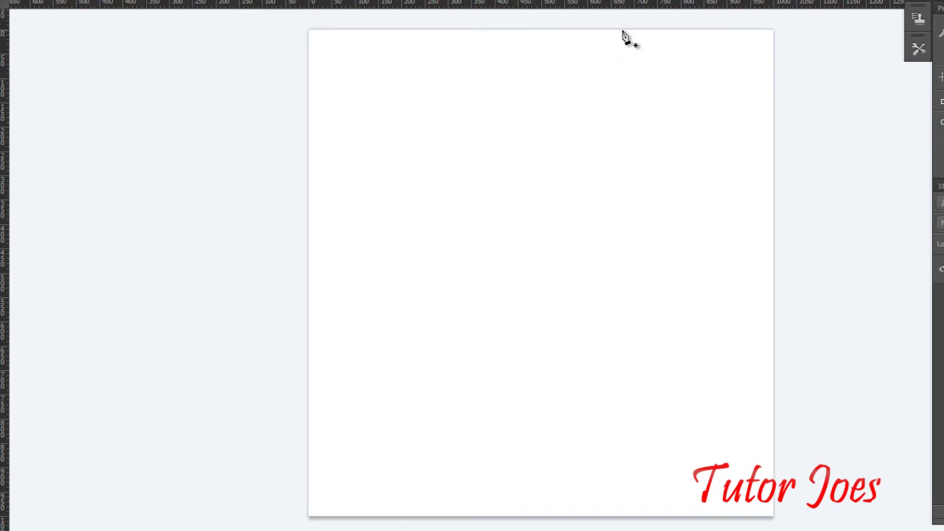
# - Draw a closed quarter-round curve in the card's top-right corner and fill it magenta
pyautogui.moveTo(646, 32); pyautogui.dragTo(650, 42)
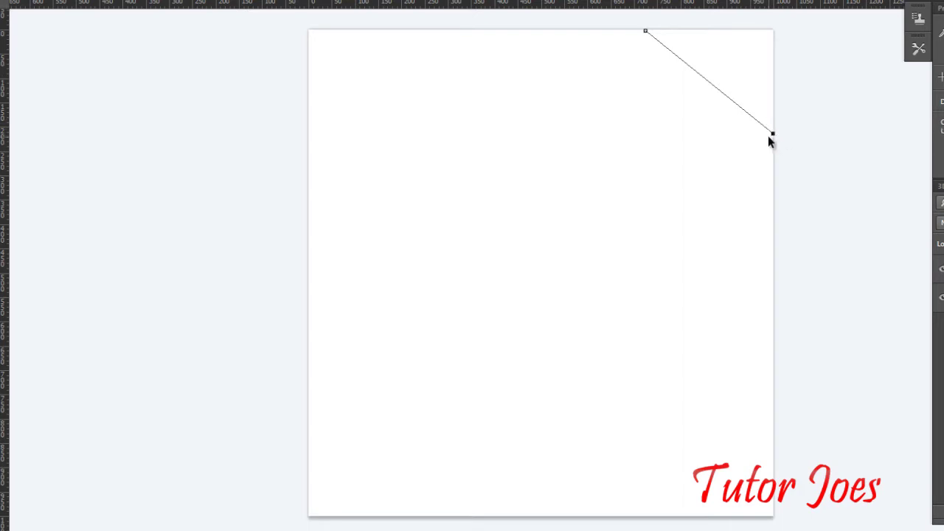
pyautogui.hotkey('ctrl', 'z')
pyautogui.hotkey('ctrl', 'z')
pyautogui.click(645, 31)
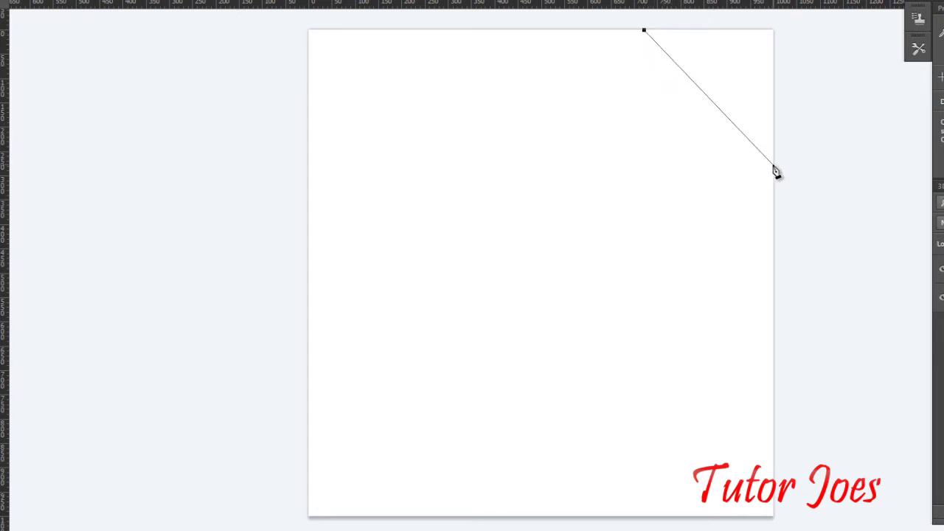
pyautogui.moveTo(773, 165)
pyautogui.mouseDown()
pyautogui.moveTo(798, 144)
pyautogui.moveTo(827, 147)
pyautogui.mouseUp()
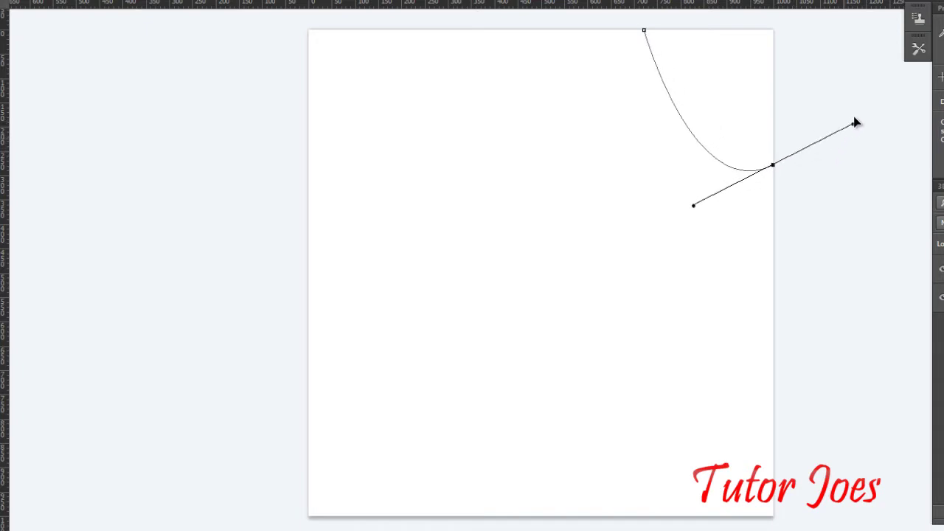
pyautogui.moveTo(826, 147)
pyautogui.mouseDown()
pyautogui.moveTo(863, 85)
pyautogui.moveTo(817, 57)
pyautogui.moveTo(845, 59)
pyautogui.moveTo(888, 133)
pyautogui.moveTo(896, 169)
pyautogui.mouseUp()
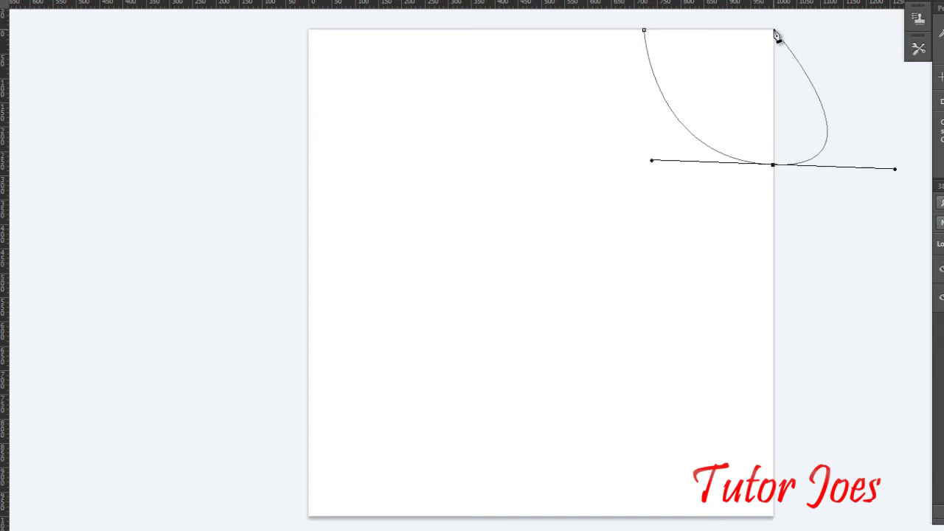
pyautogui.click(645, 31)
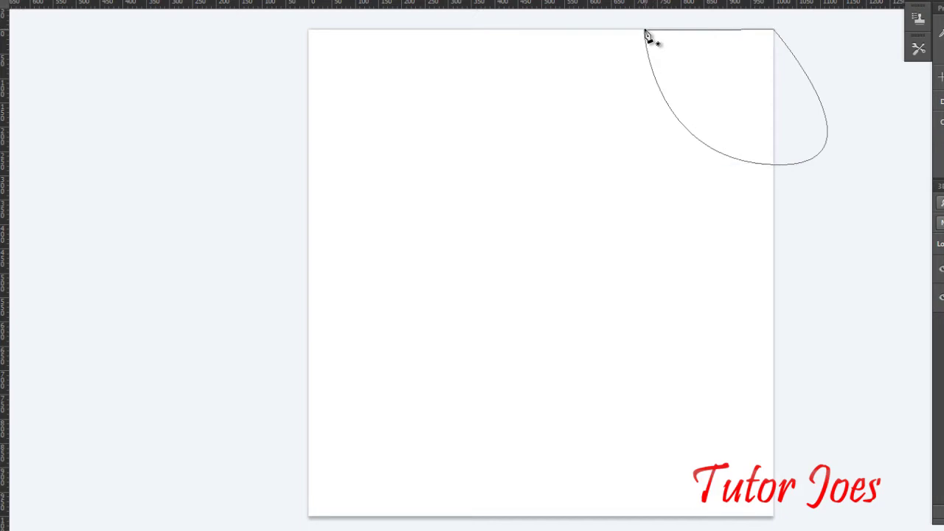
pyautogui.click(116, 17)
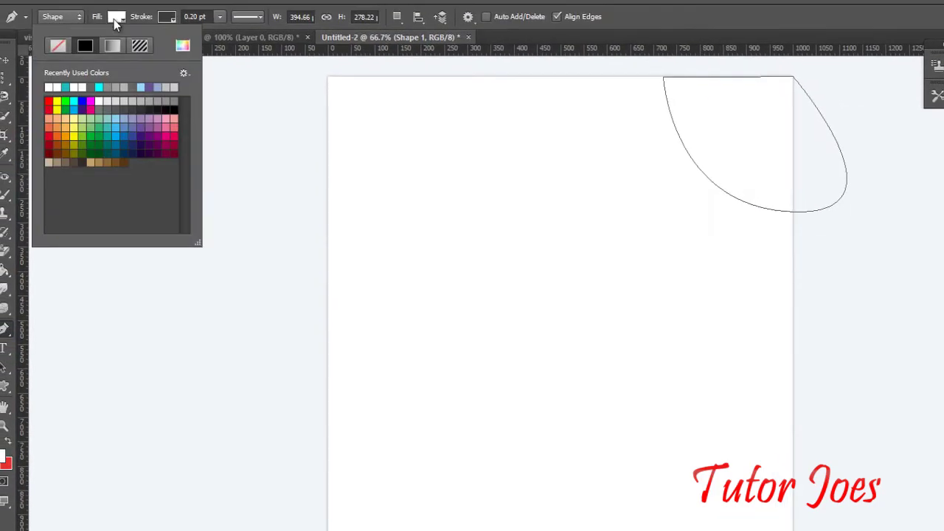
pyautogui.click(90, 108)
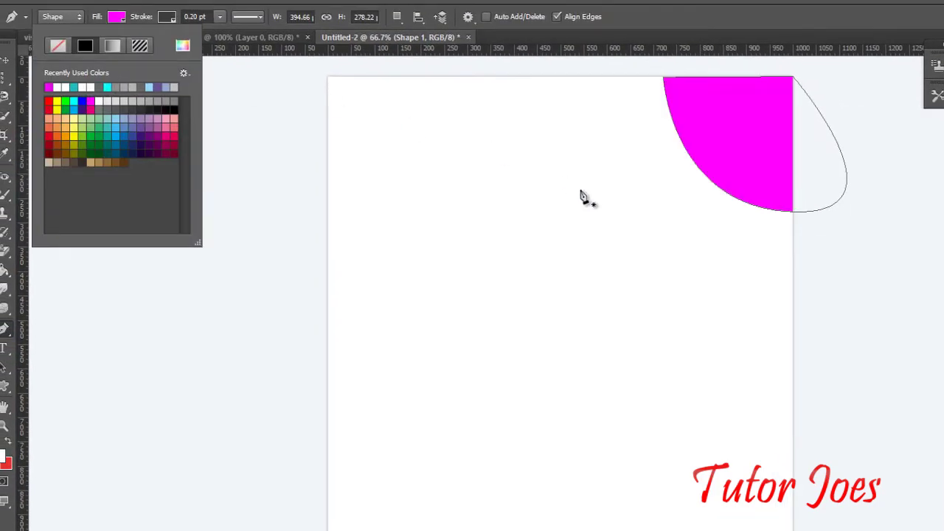
# - Commit the magenta shape, then outline a narrow tapered strip down the card's left edge
pyautogui.press('Return')
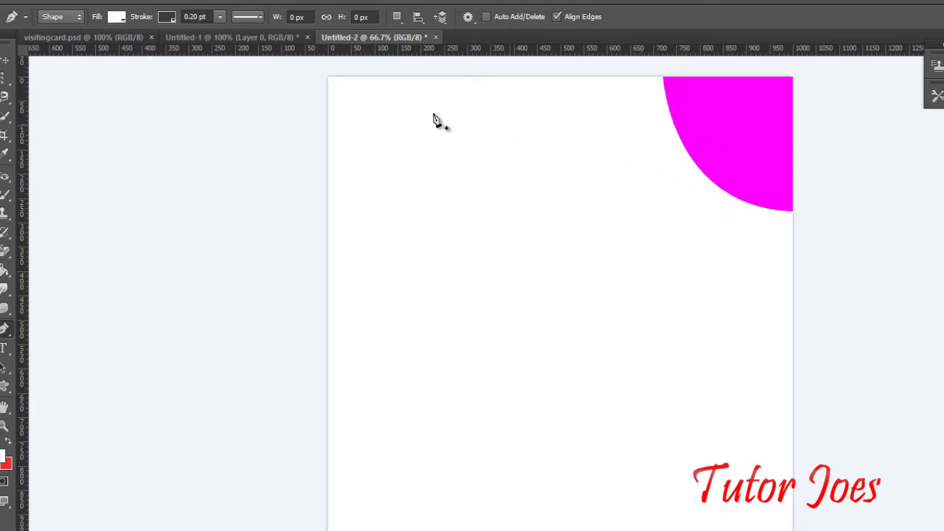
pyautogui.click(352, 78)
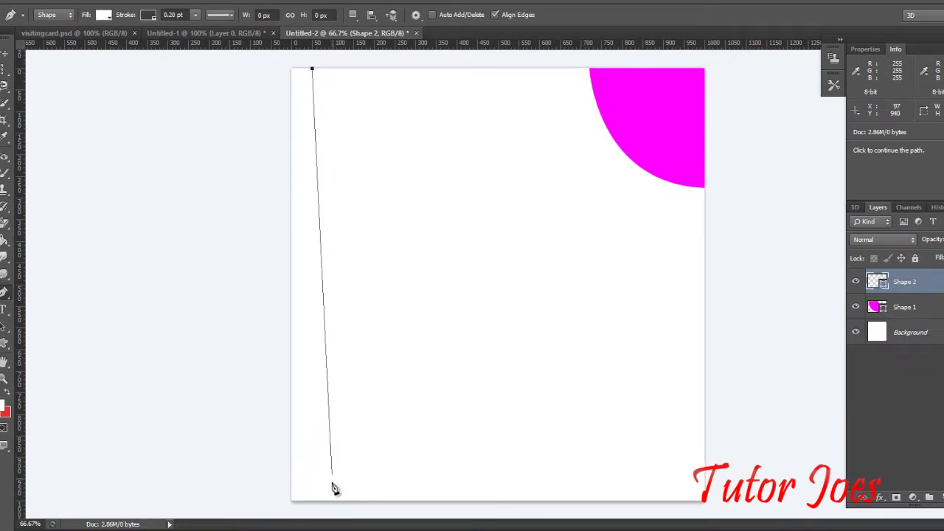
pyautogui.click(338, 510)
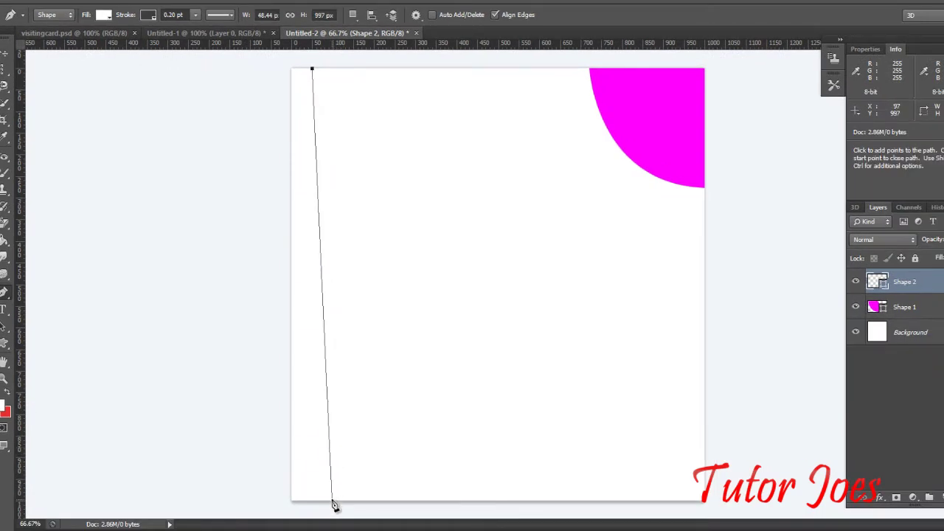
pyautogui.click(292, 505)
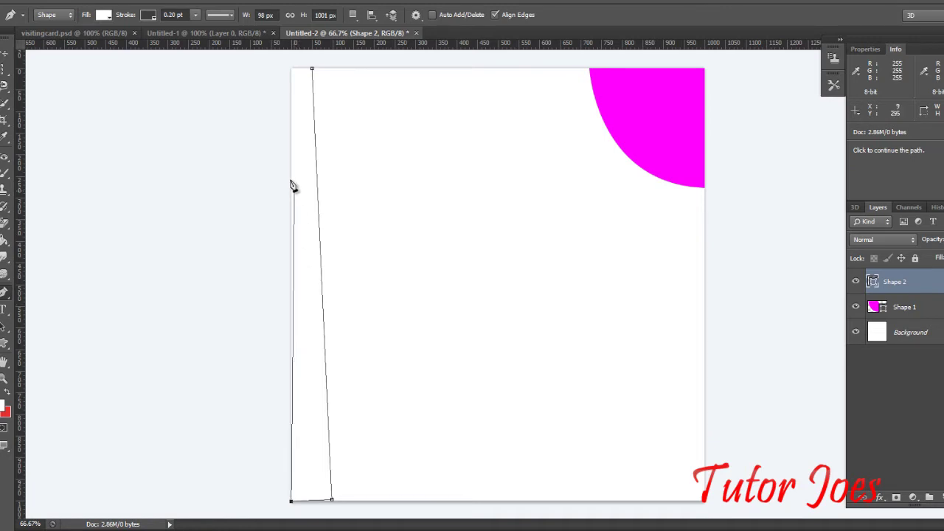
pyautogui.click(291, 67)
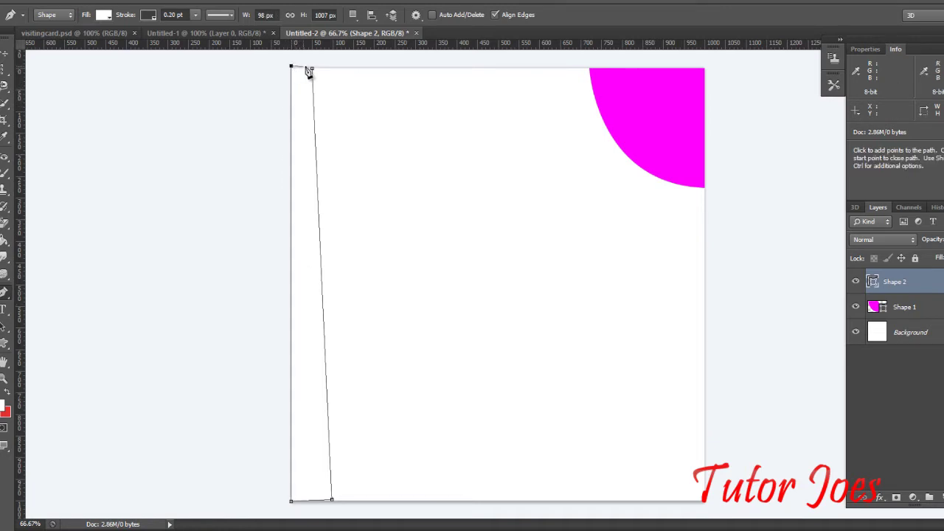
pyautogui.click(311, 69)
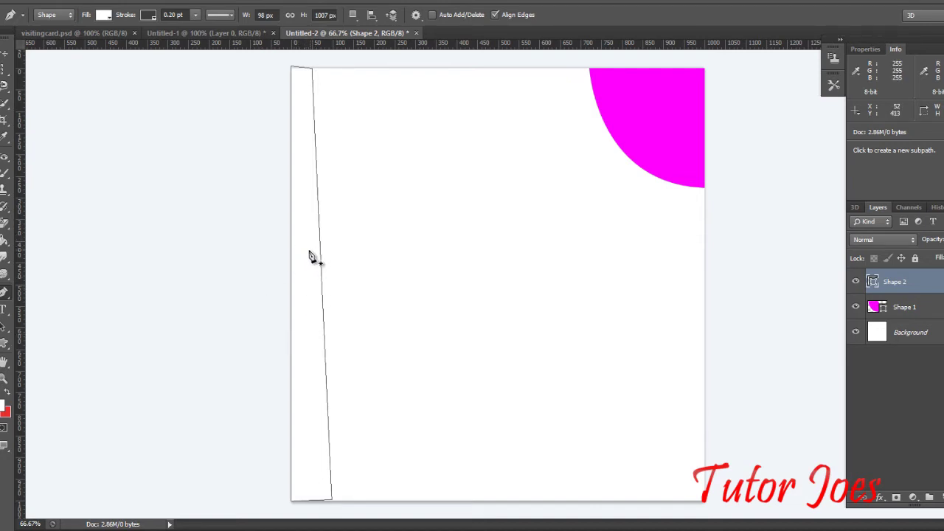
pyautogui.rightClick(6, 291)
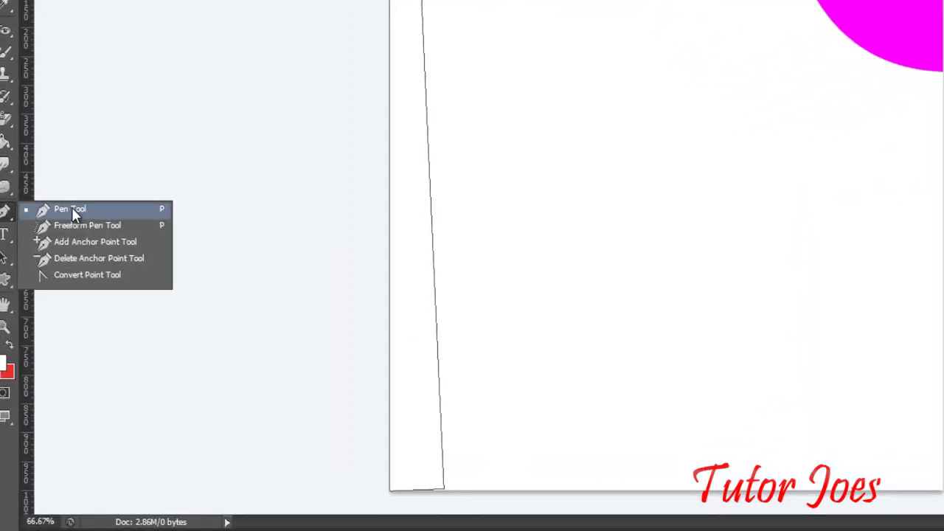
# - Add an anchor midway on the strip's inner edge and bow it leftward
pyautogui.click(90, 243)
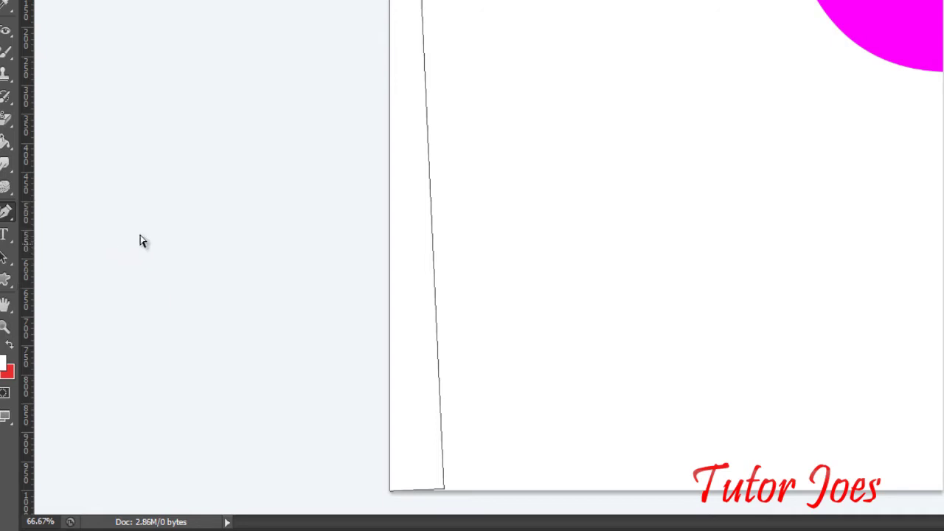
pyautogui.click(431, 206)
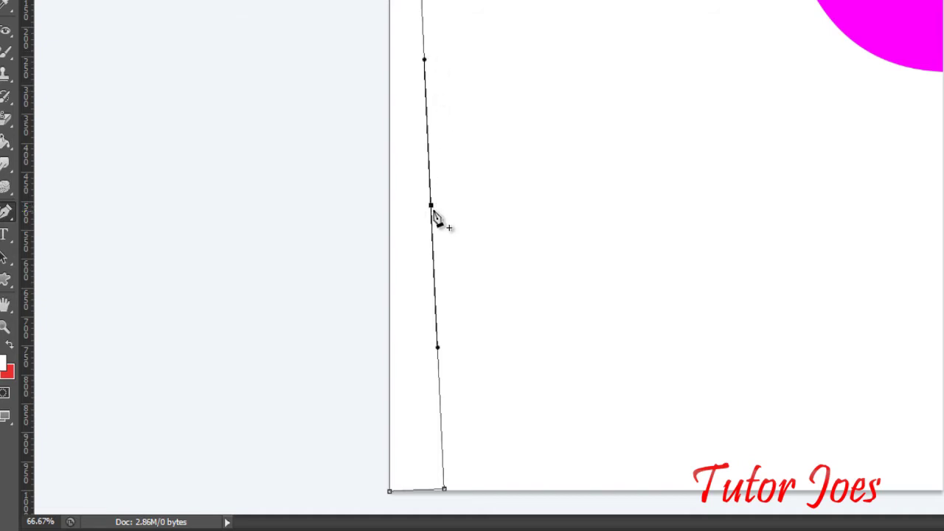
pyautogui.moveTo(432, 207); pyautogui.dragTo(419, 214)
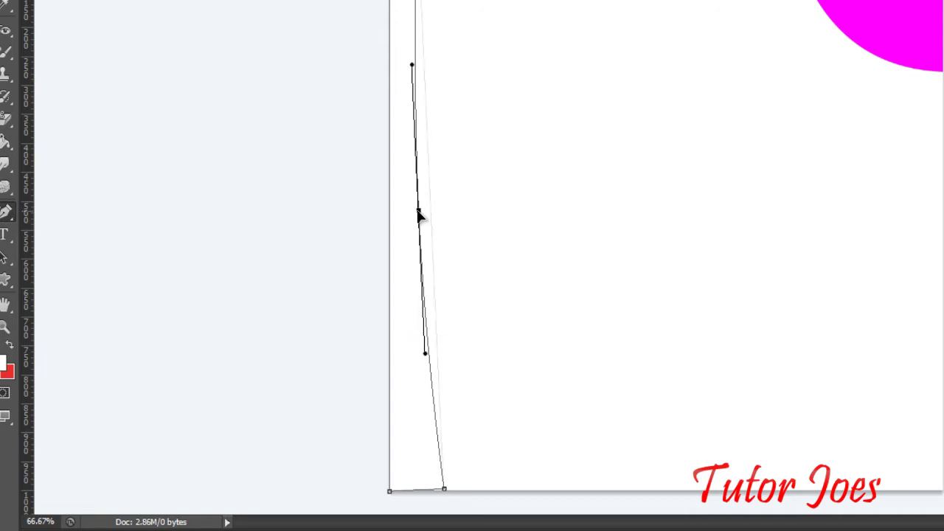
pyautogui.press('Escape')
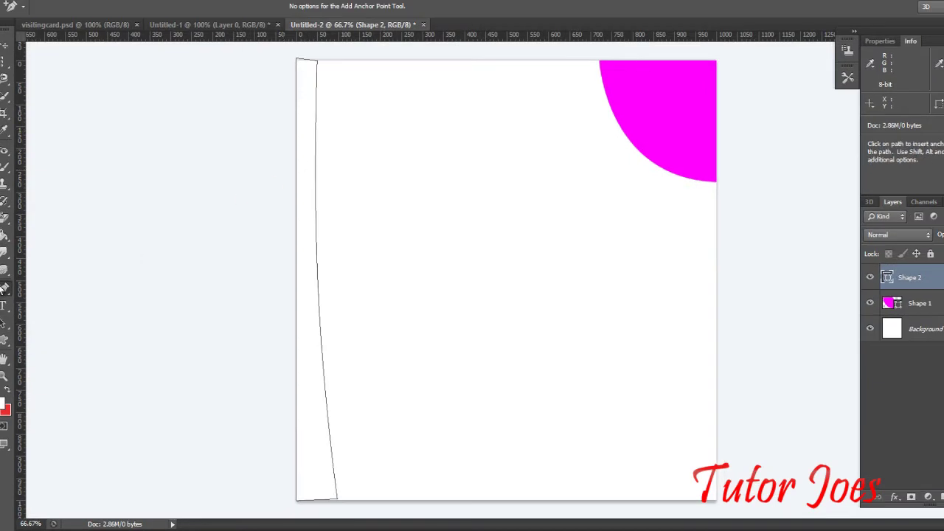
# - Fill the left strip sky blue with the Pen Tool and cancel the stray point
pyautogui.rightClick(4, 293)
pyautogui.click(49, 285)
pyautogui.click(104, 6)
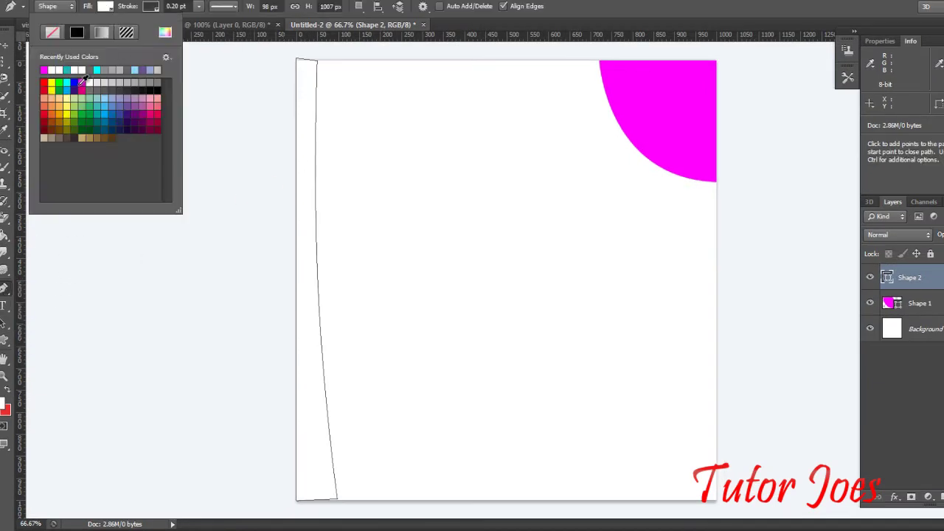
pyautogui.click(80, 84)
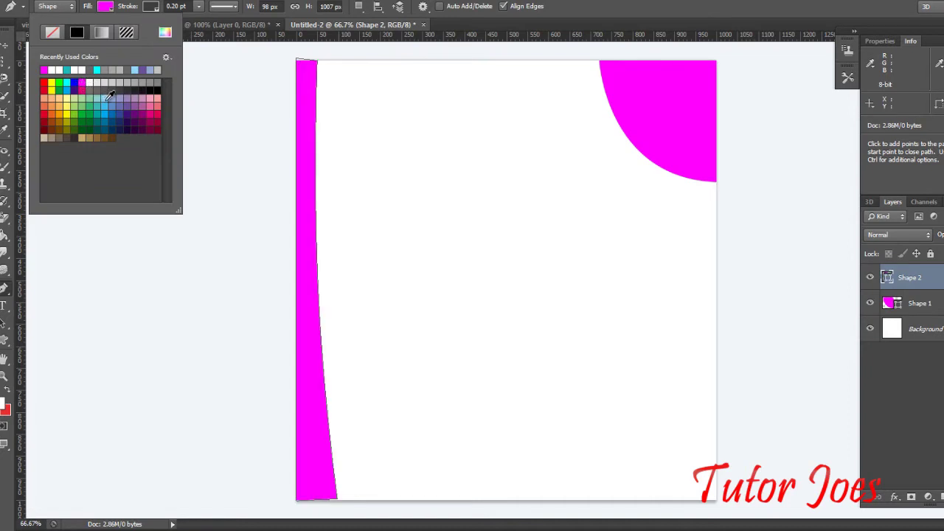
pyautogui.click(105, 99)
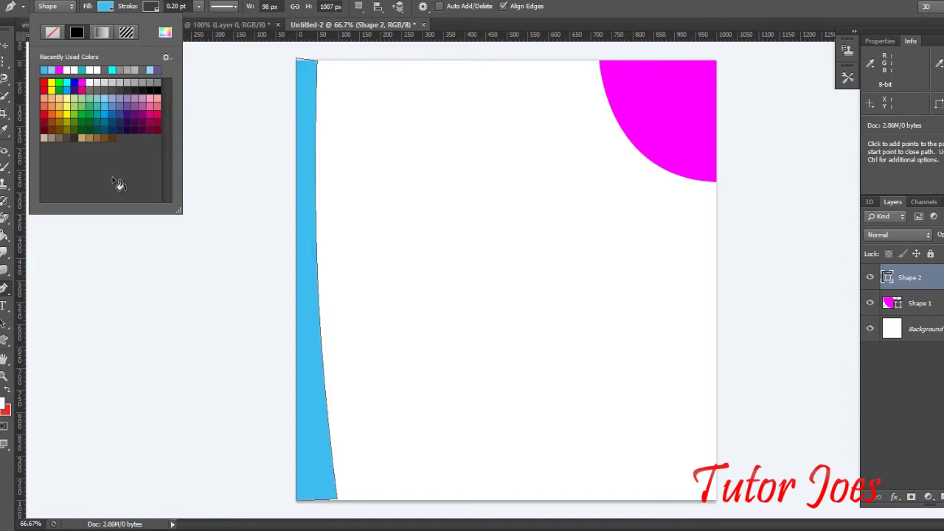
pyautogui.click(139, 313)
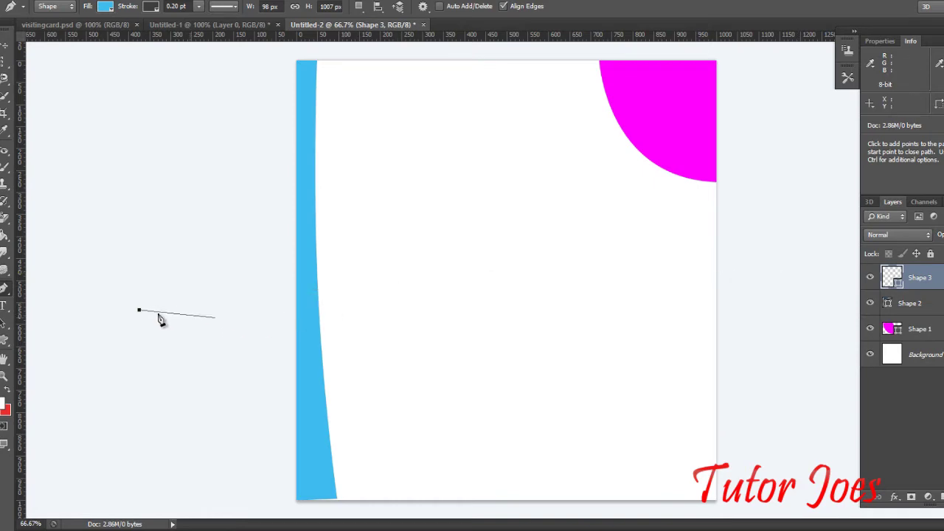
pyautogui.press('Escape')
# - Rasterize the Shape 2 left-strip layer
pyautogui.click(878, 283)
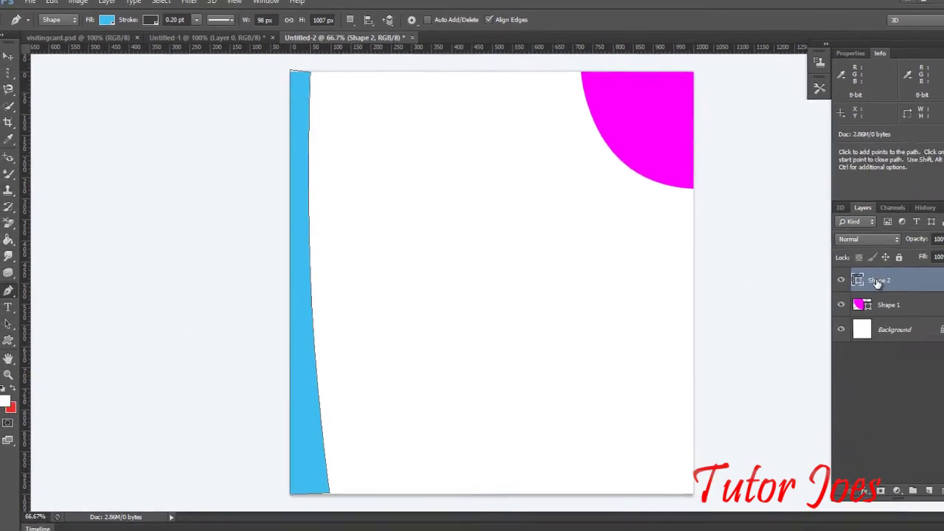
pyautogui.rightClick(878, 283)
pyautogui.click(777, 156)
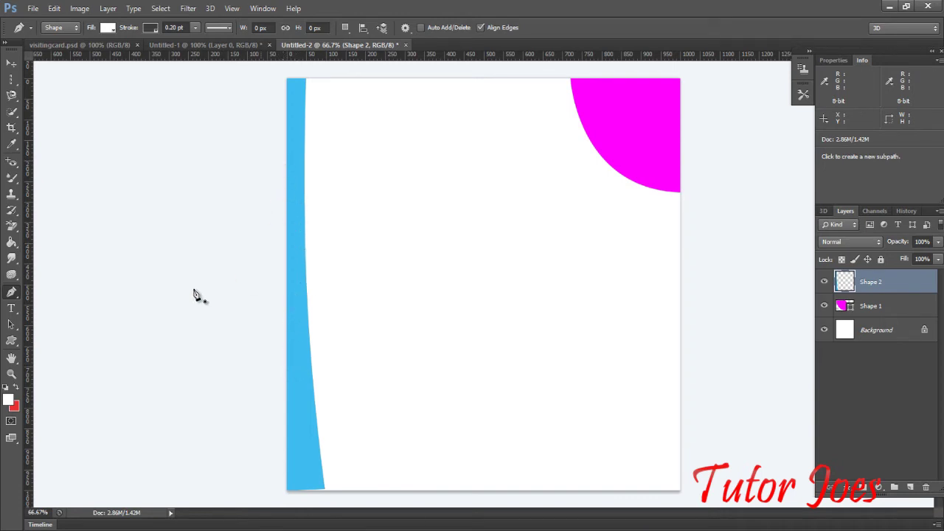
# - Sketch a freehand trial curve near the top, try a lavender fill, then undo it
pyautogui.rightClick(11, 292)
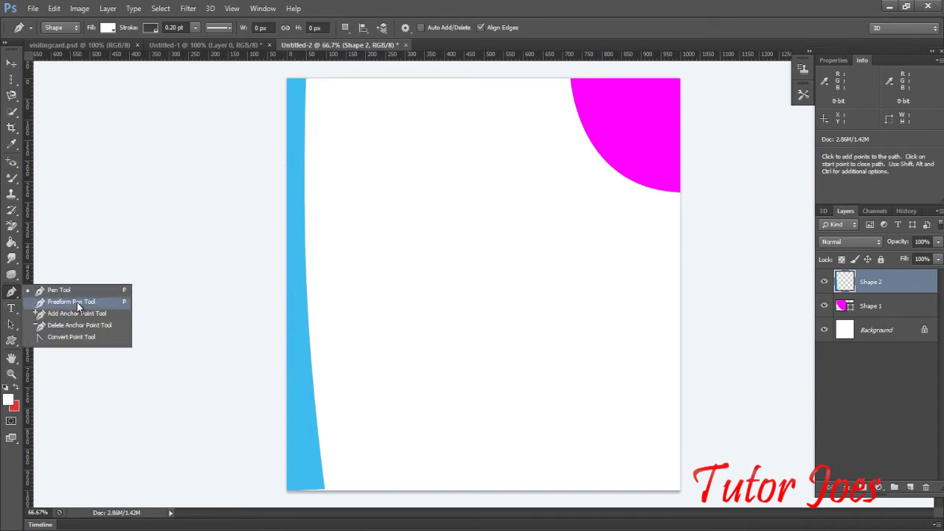
pyautogui.click(77, 302)
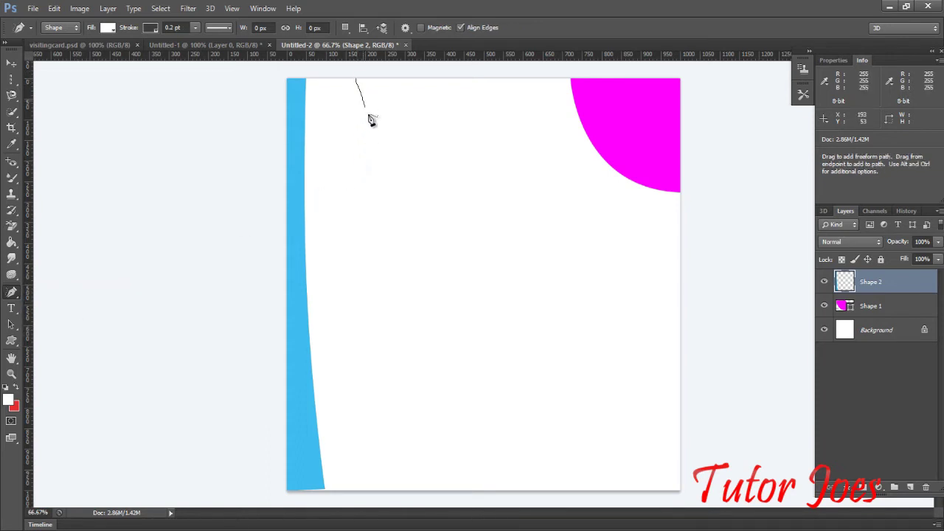
pyautogui.moveTo(413, 163)
pyautogui.mouseDown()
pyautogui.moveTo(458, 141)
pyautogui.moveTo(474, 98)
pyautogui.moveTo(358, 79)
pyautogui.mouseUp()
pyautogui.click(107, 27)
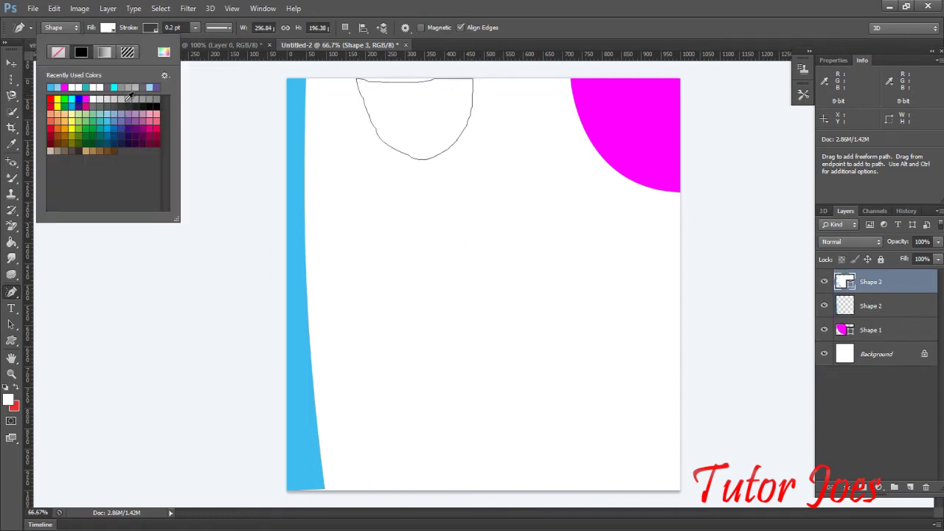
pyautogui.click(129, 116)
pyautogui.click(213, 274)
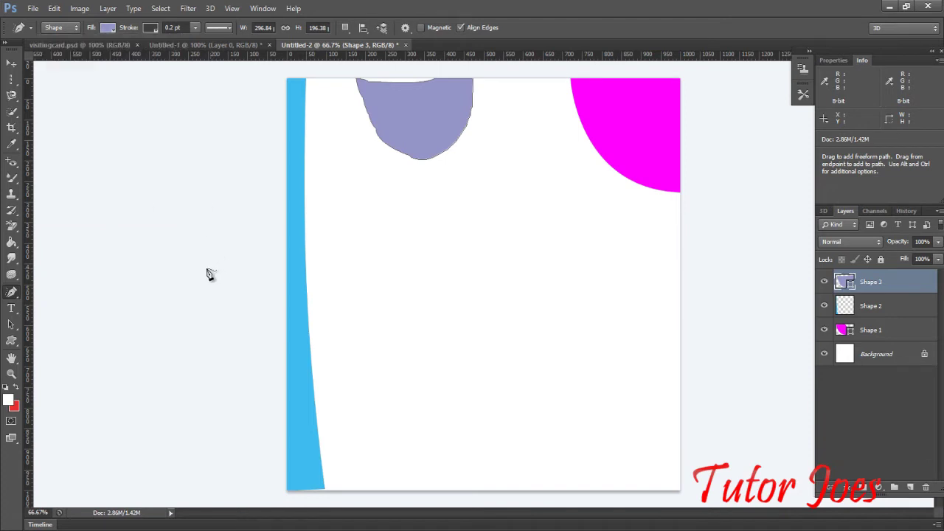
pyautogui.hotkey('ctrl', 'z')
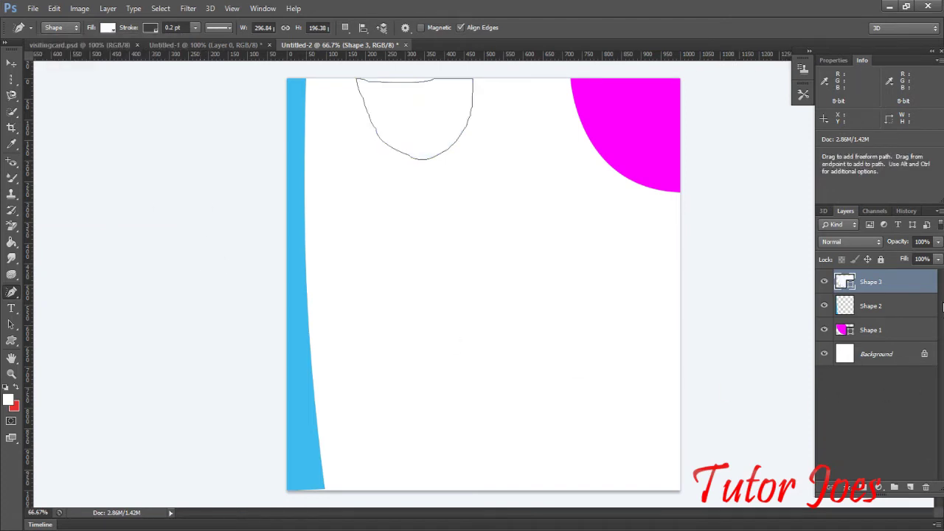
# - Delete the Shape 3 and Shape 1 layers, leaving only the blue strip
pyautogui.rightClick(871, 285)
pyautogui.click(758, 106)
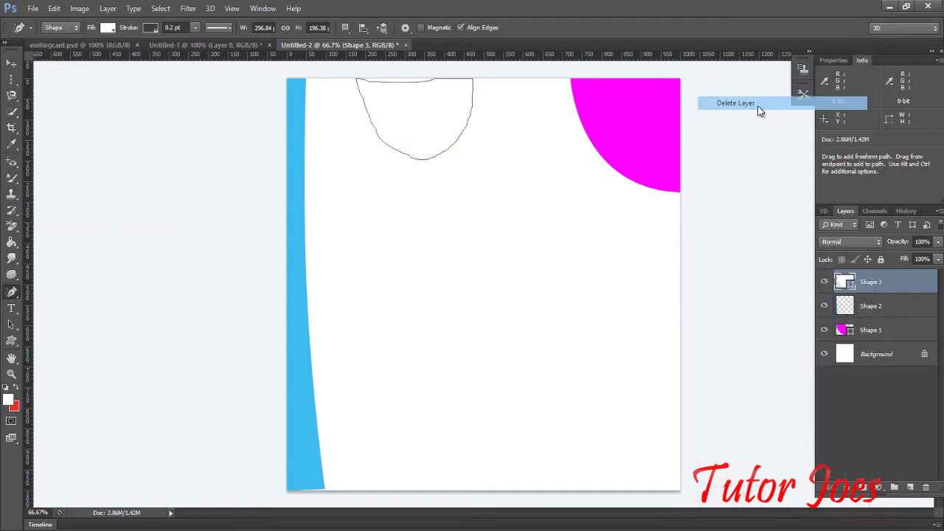
pyautogui.click(464, 206)
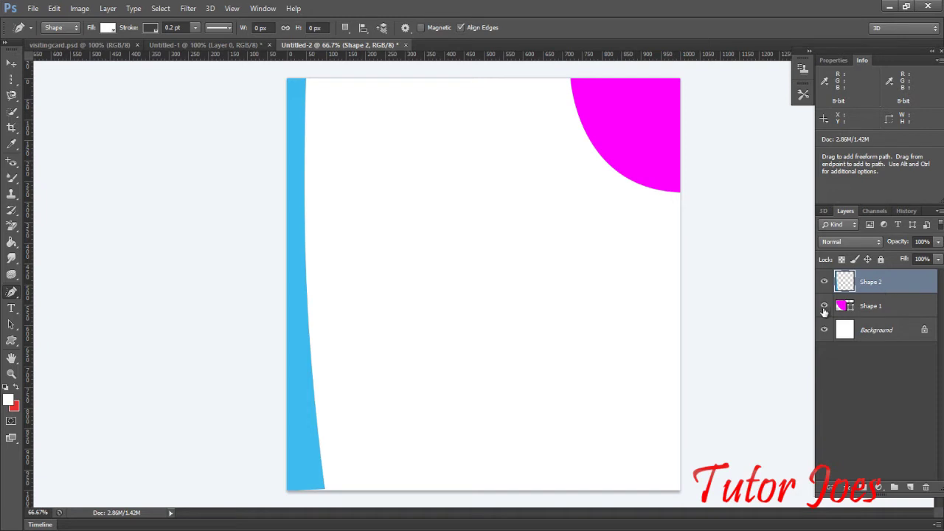
pyautogui.rightClick(859, 308)
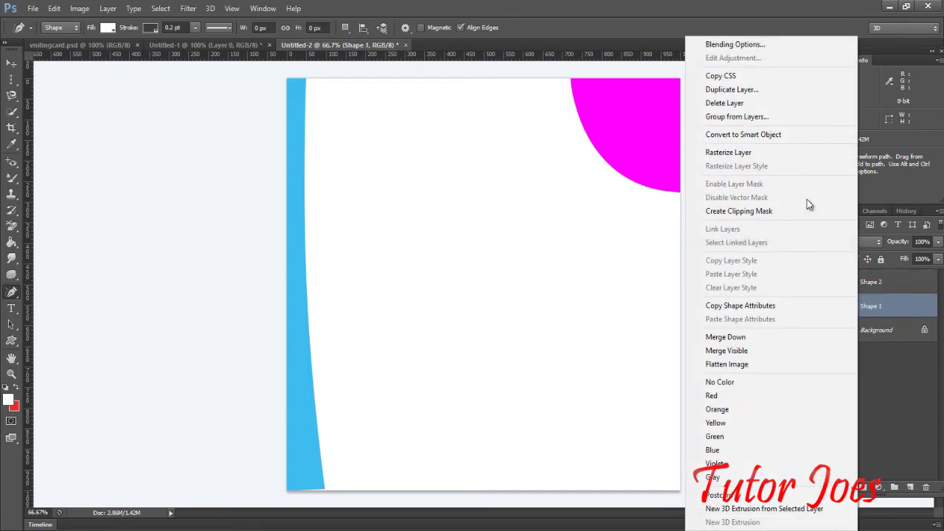
pyautogui.click(737, 104)
pyautogui.click(451, 207)
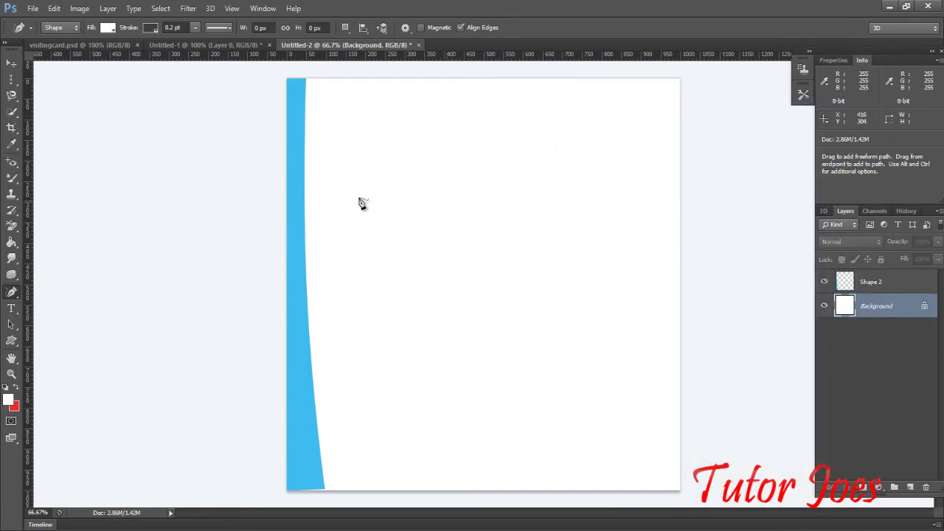
pyautogui.rightClick(12, 299)
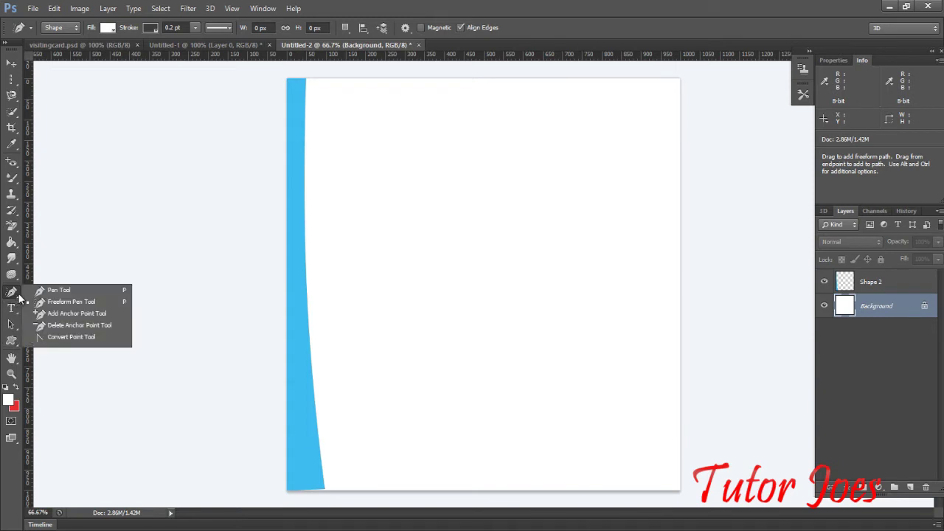
# - Draw a light blue curved corner shape at top right, then begin a second curved path
pyautogui.click(64, 291)
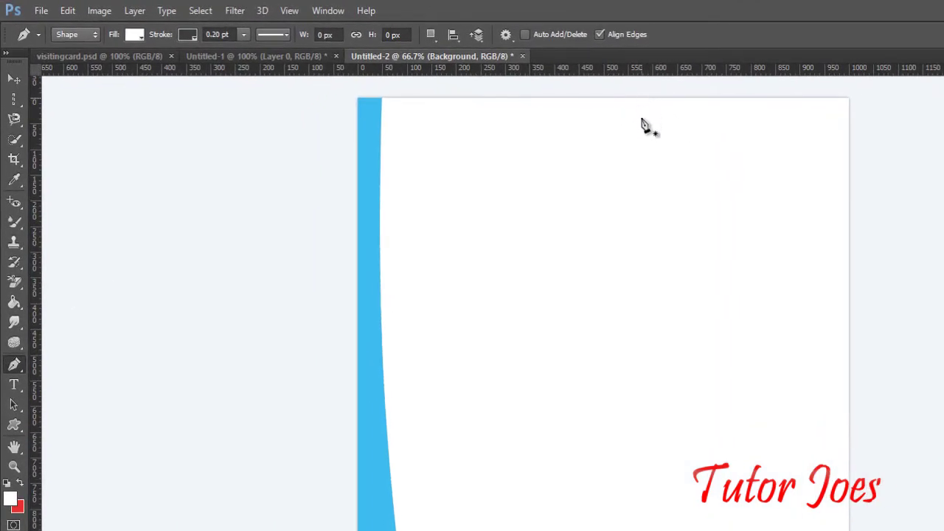
pyautogui.click(630, 97)
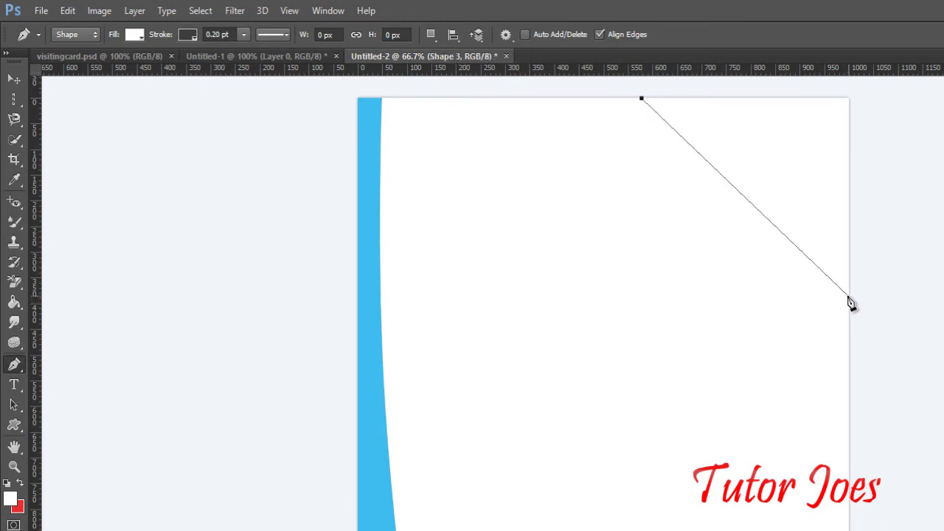
pyautogui.moveTo(848, 296)
pyautogui.mouseDown()
pyautogui.moveTo(943, 284)
pyautogui.moveTo(943, 271)
pyautogui.mouseUp()
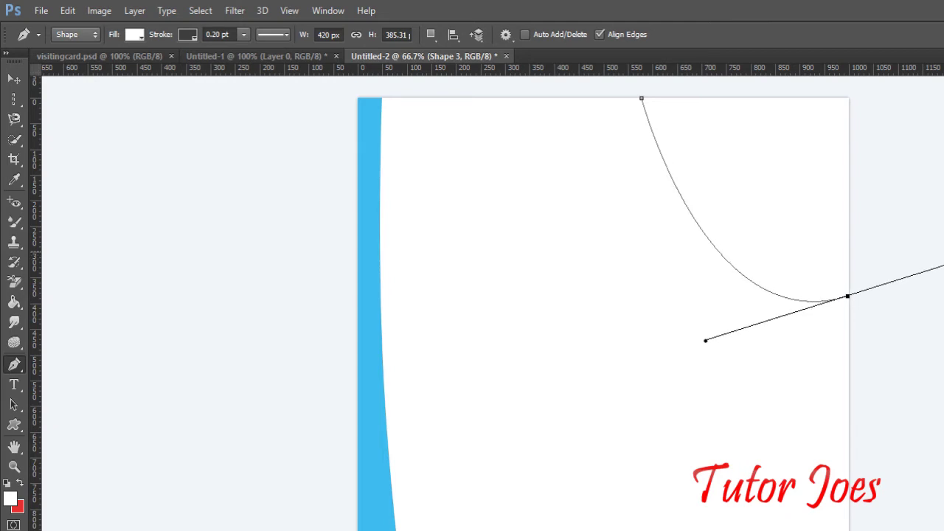
pyautogui.moveTo(943, 271); pyautogui.dragTo(943, 286)
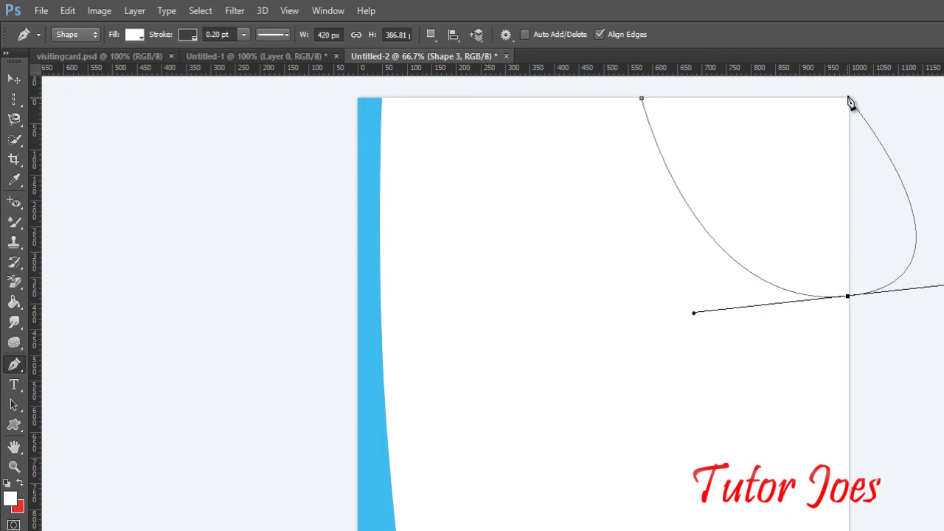
pyautogui.click(848, 99)
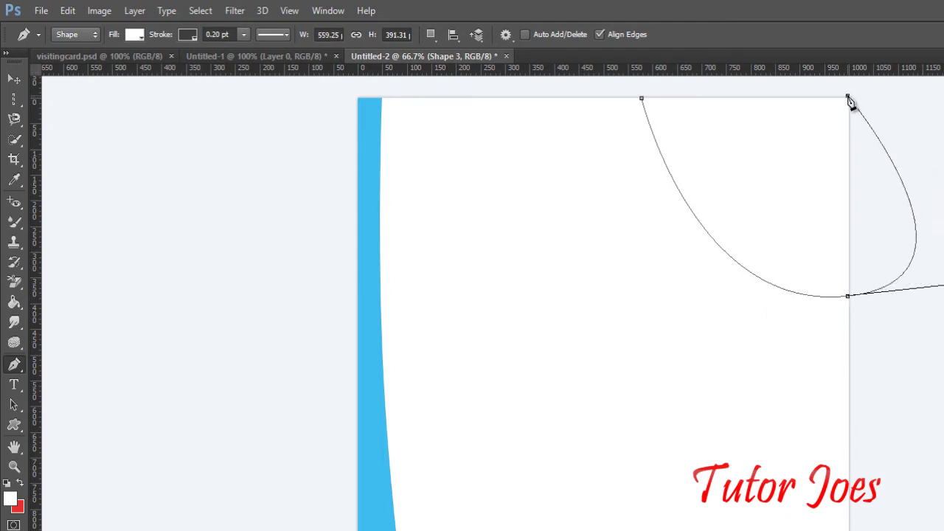
pyautogui.click(642, 100)
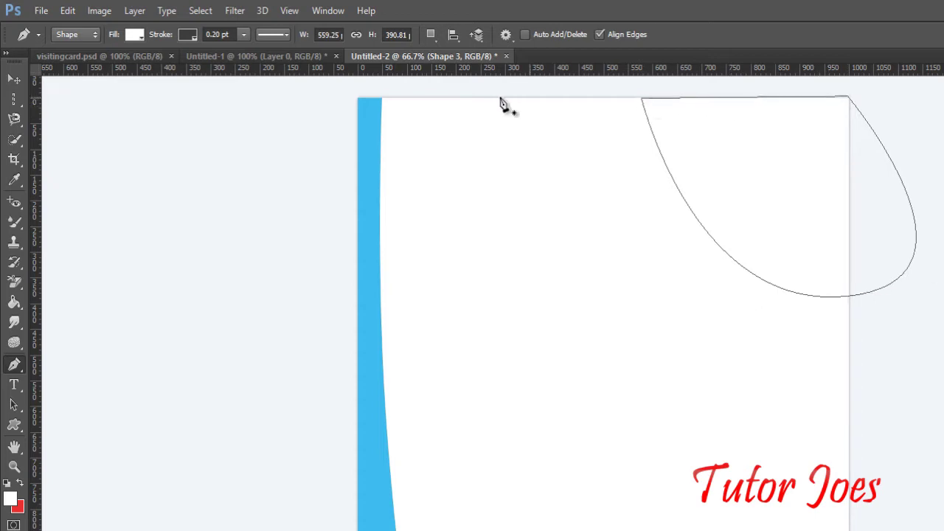
pyautogui.click(135, 34)
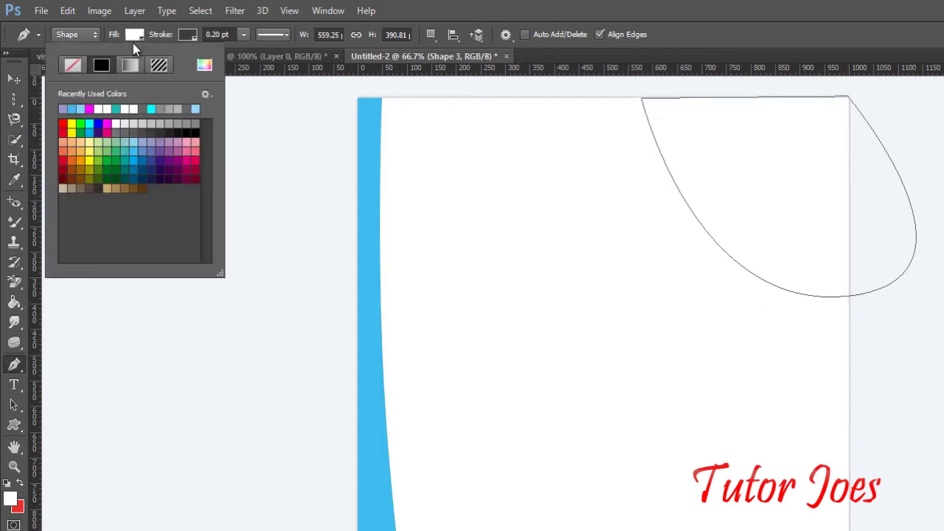
pyautogui.click(133, 150)
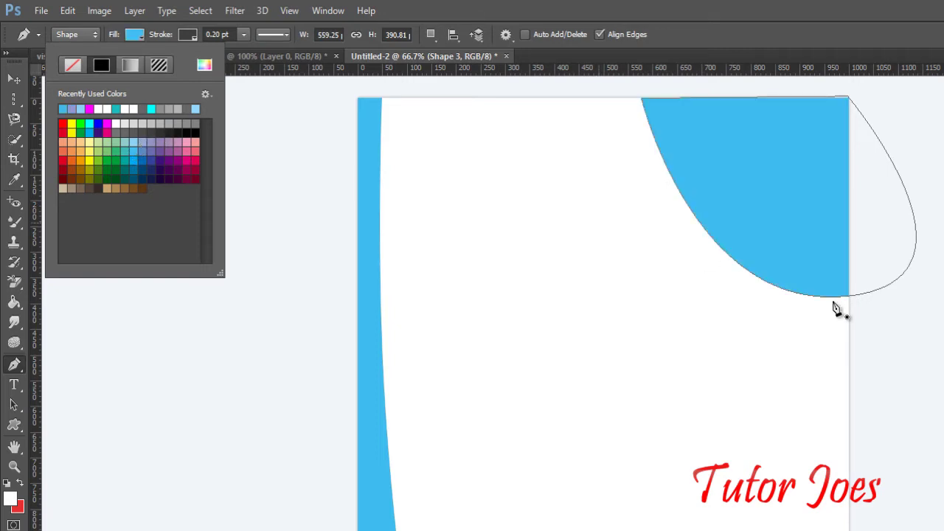
pyautogui.press('Return')
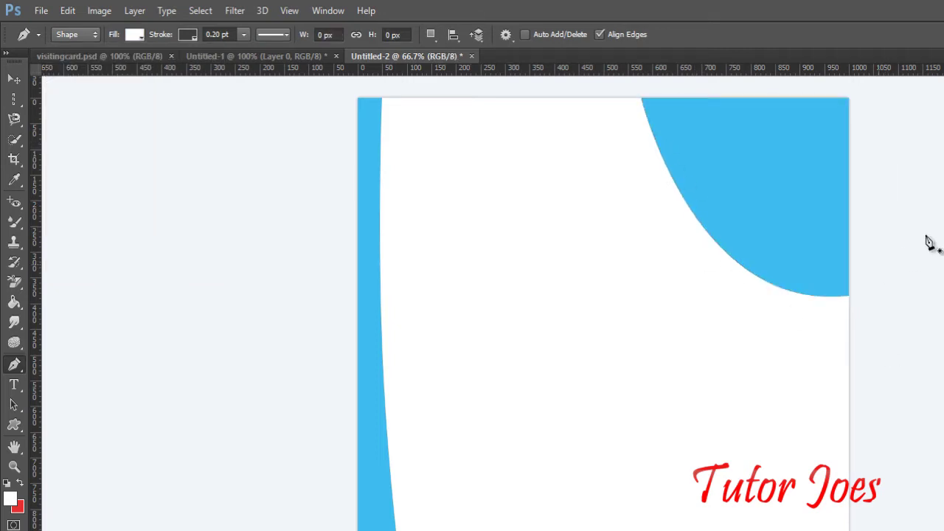
pyautogui.click(678, 99)
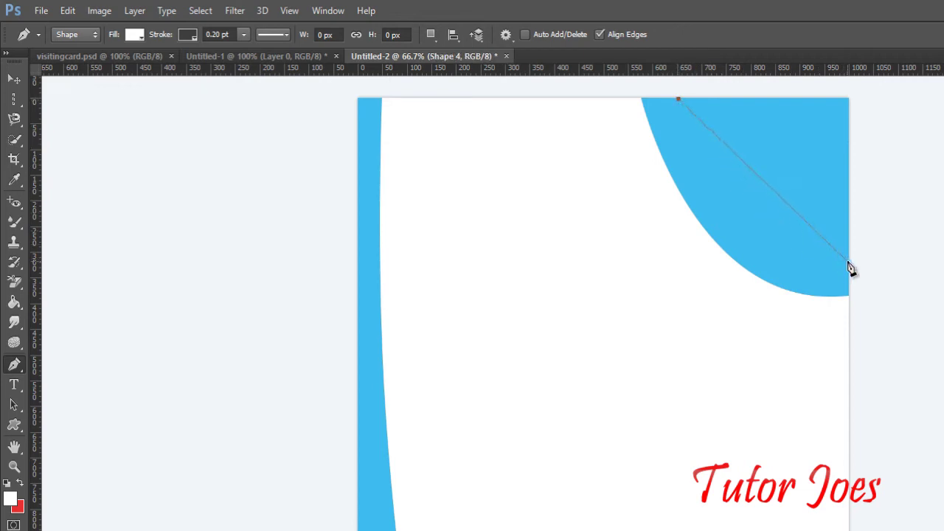
pyautogui.moveTo(847, 262); pyautogui.dragTo(864, 170)
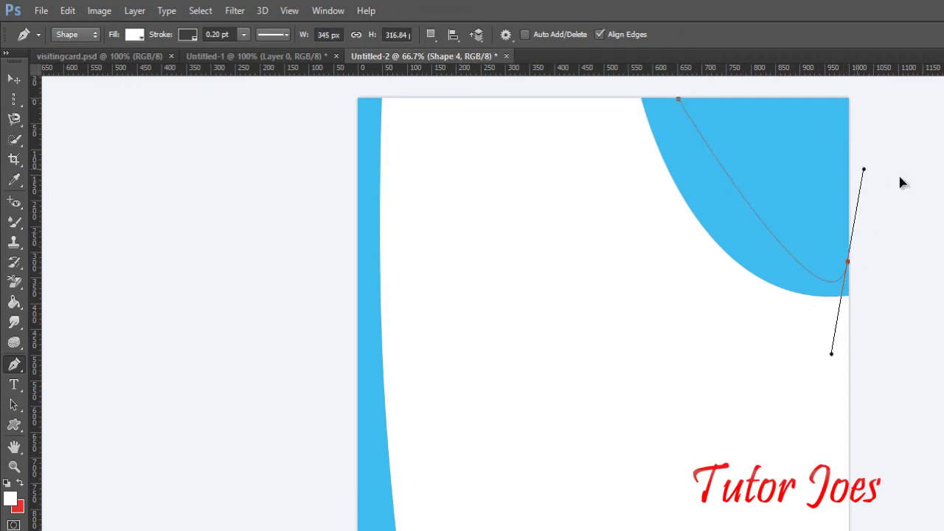
# - Close the inner corner curve and fill it paler blue, leaving a sky-blue band
pyautogui.moveTo(832, 354); pyautogui.dragTo(749, 277)
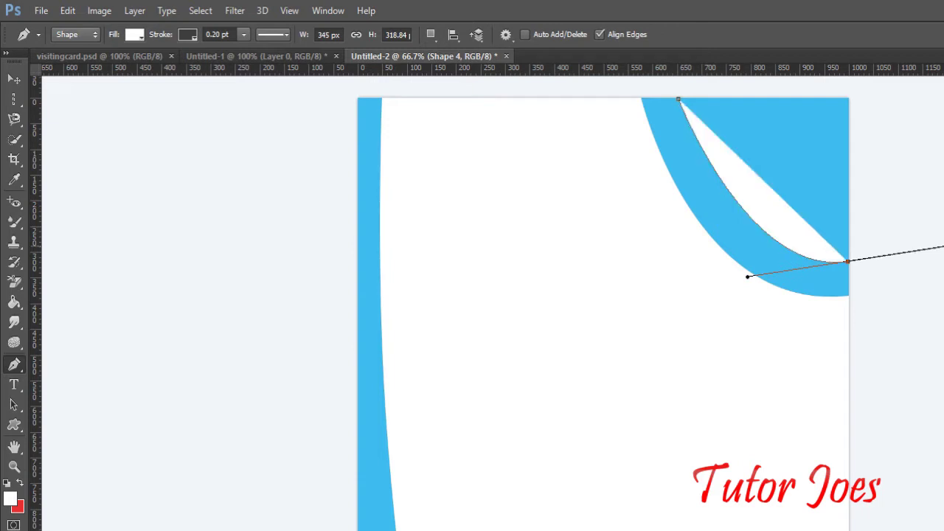
pyautogui.click(848, 98)
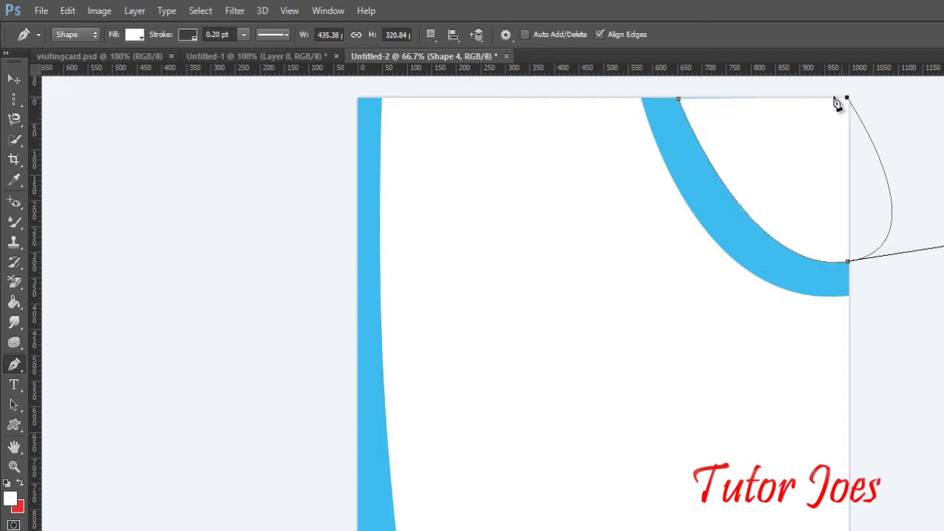
pyautogui.click(681, 99)
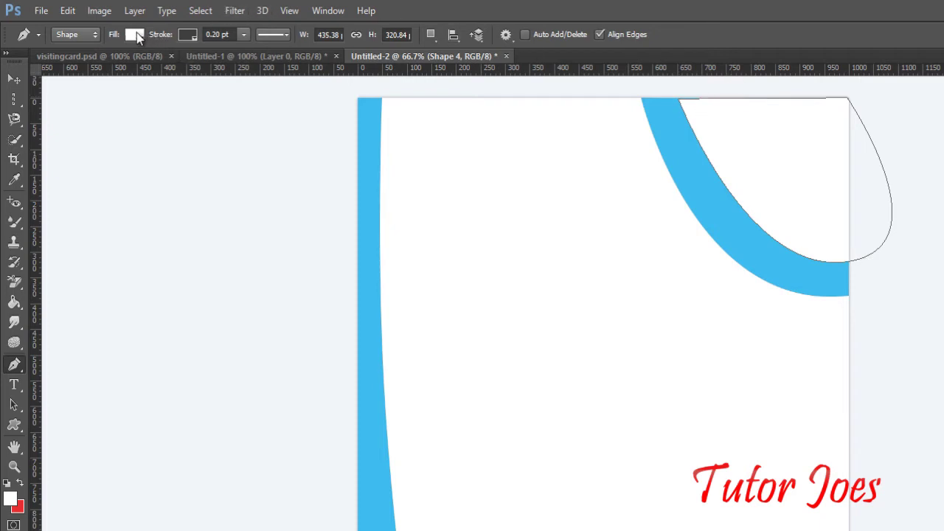
pyautogui.click(137, 32)
pyautogui.click(80, 109)
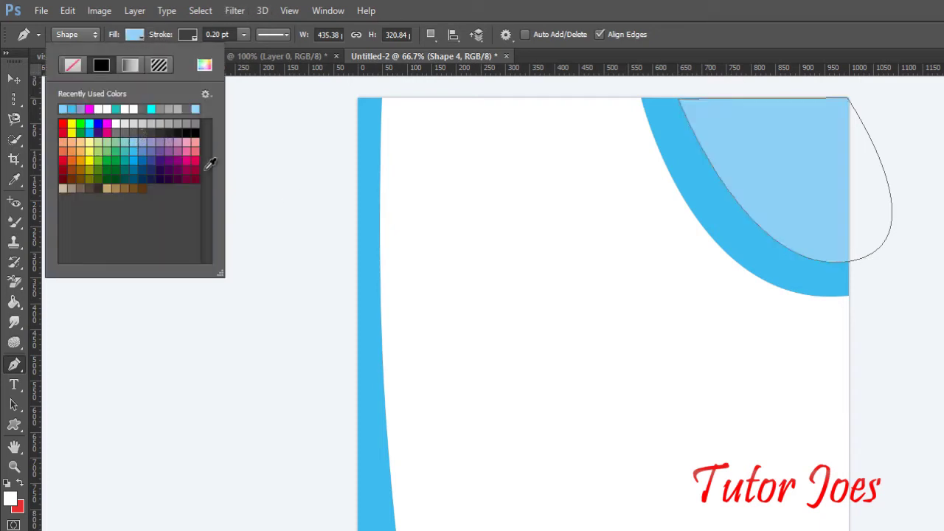
pyautogui.press('Return')
pyautogui.press('Return')
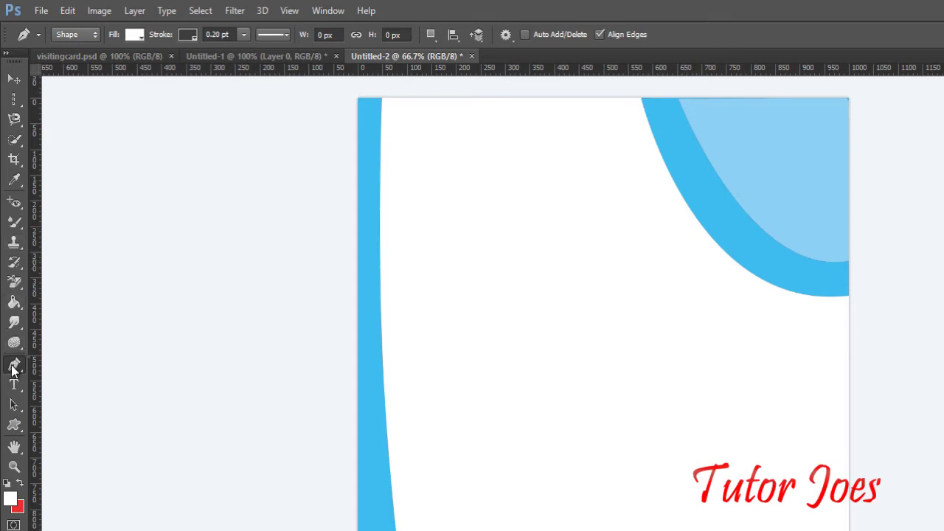
# - Add an anchor on the outer blue curve's left edge and nudge it into a slight bend
pyautogui.rightClick(13, 369)
pyautogui.click(68, 362)
pyautogui.rightClick(22, 366)
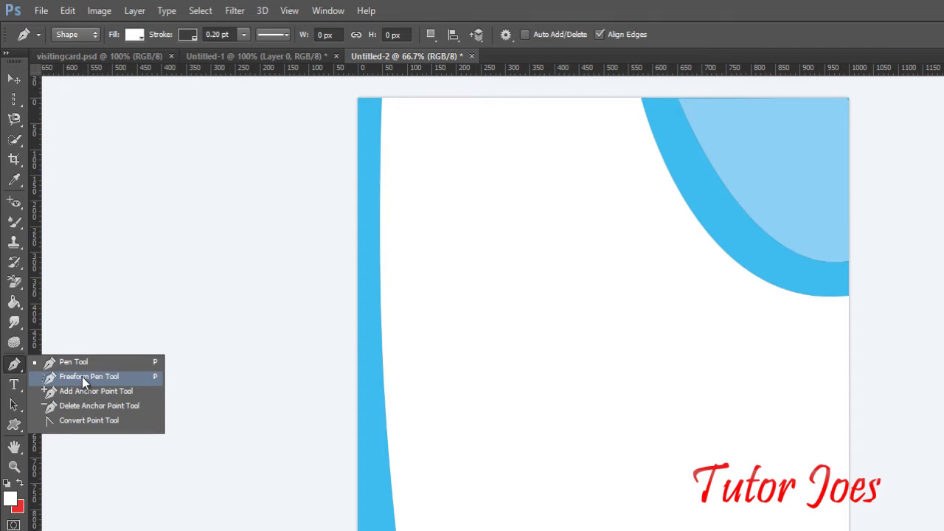
pyautogui.click(90, 390)
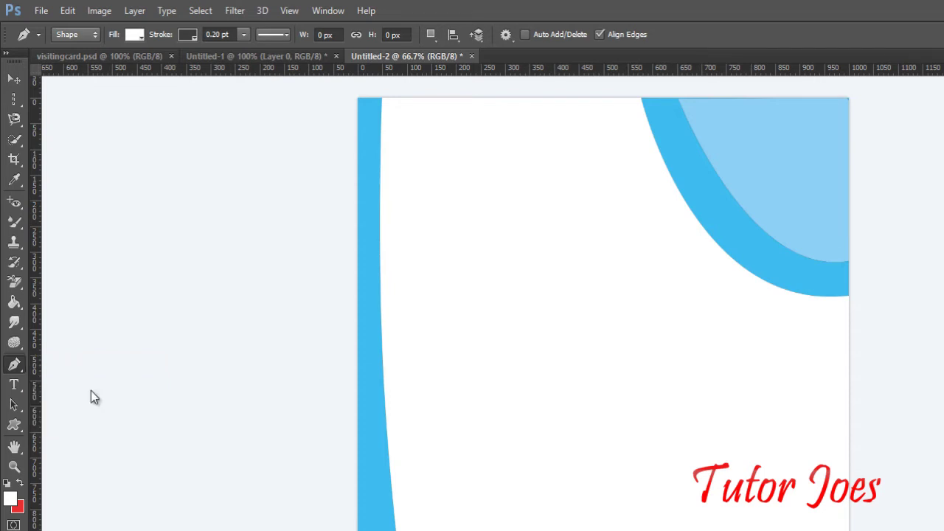
pyautogui.click(664, 168)
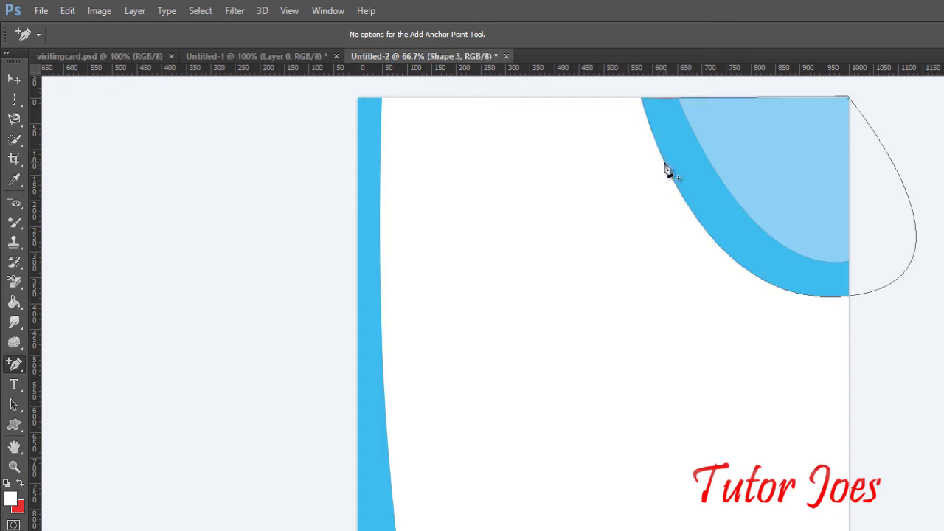
pyautogui.click(666, 172)
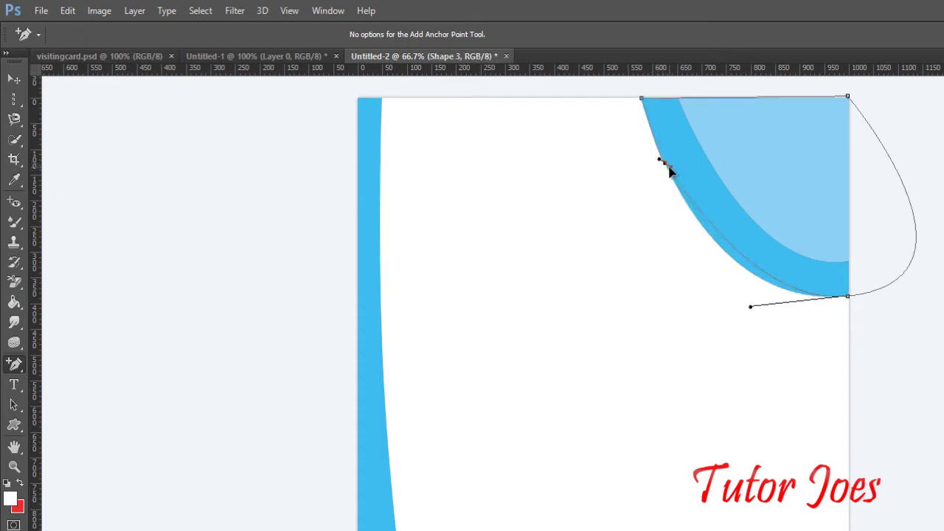
pyautogui.moveTo(673, 172); pyautogui.dragTo(671, 177)
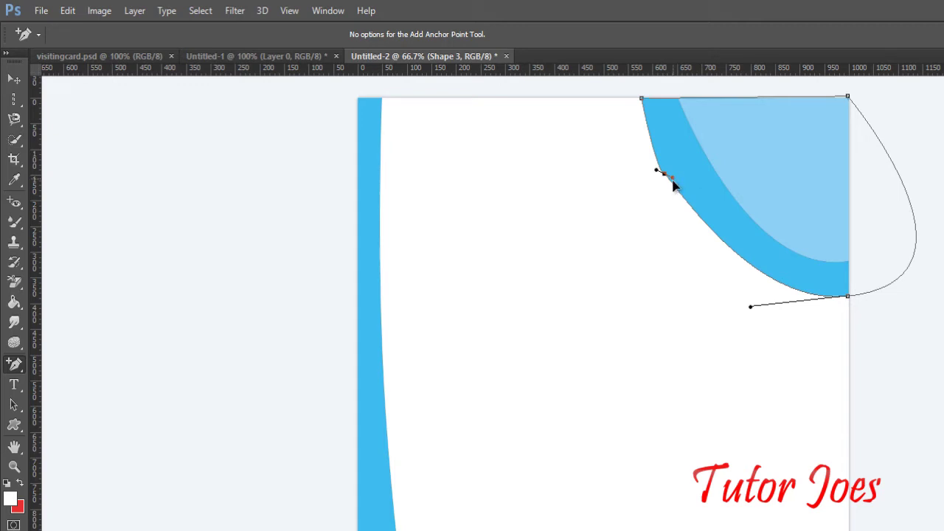
pyautogui.moveTo(673, 181); pyautogui.dragTo(674, 184)
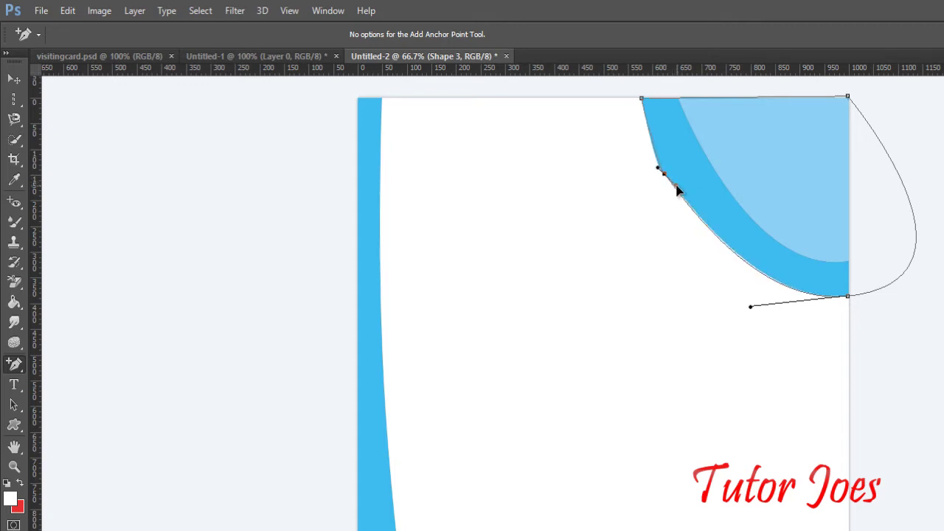
pyautogui.click(911, 417)
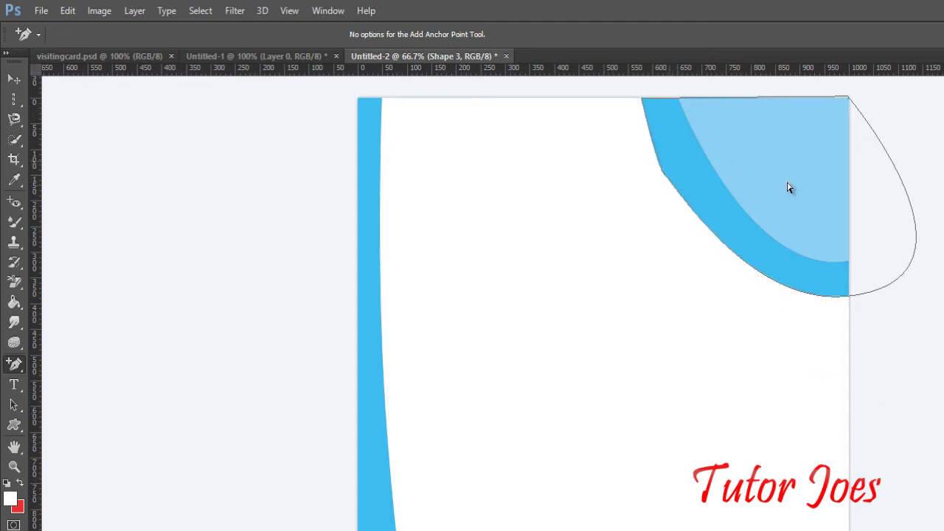
pyautogui.click(666, 246)
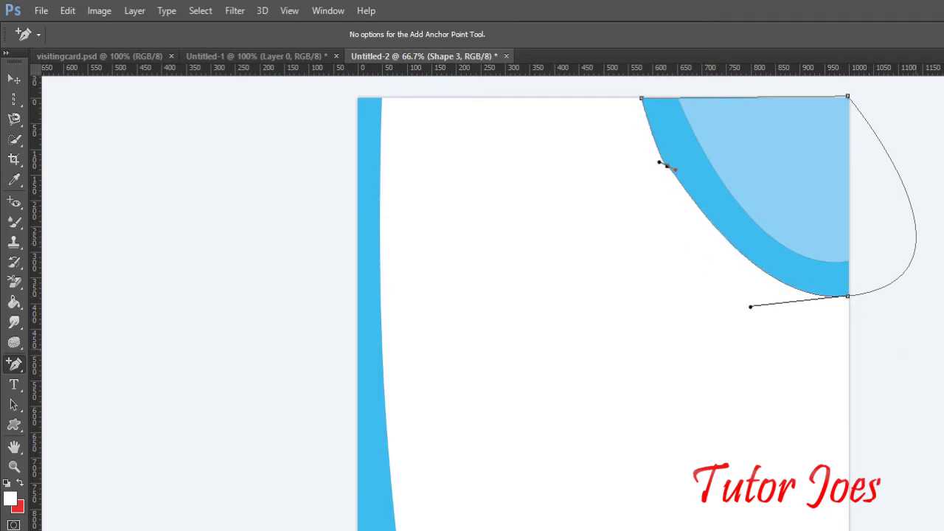
pyautogui.click(89, 325)
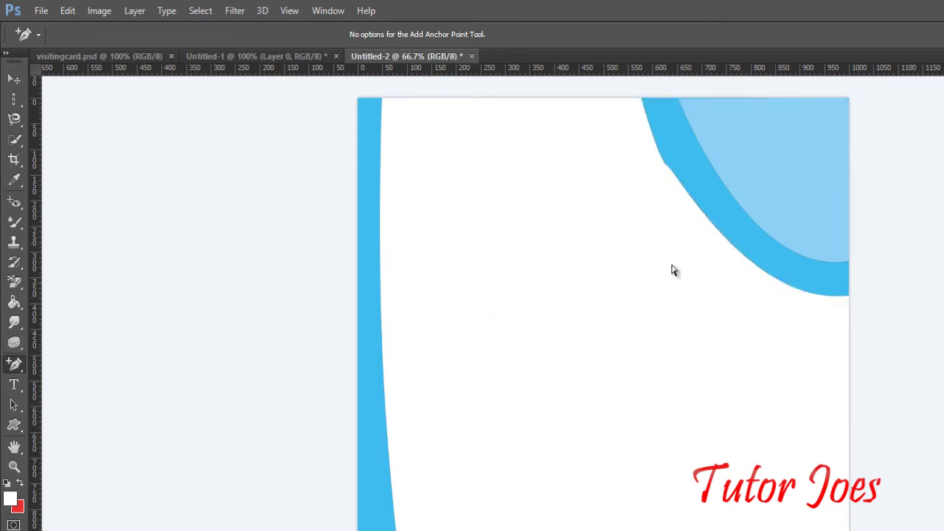
# - Select the outer blue curve and add another anchor point to it
pyautogui.click(666, 162)
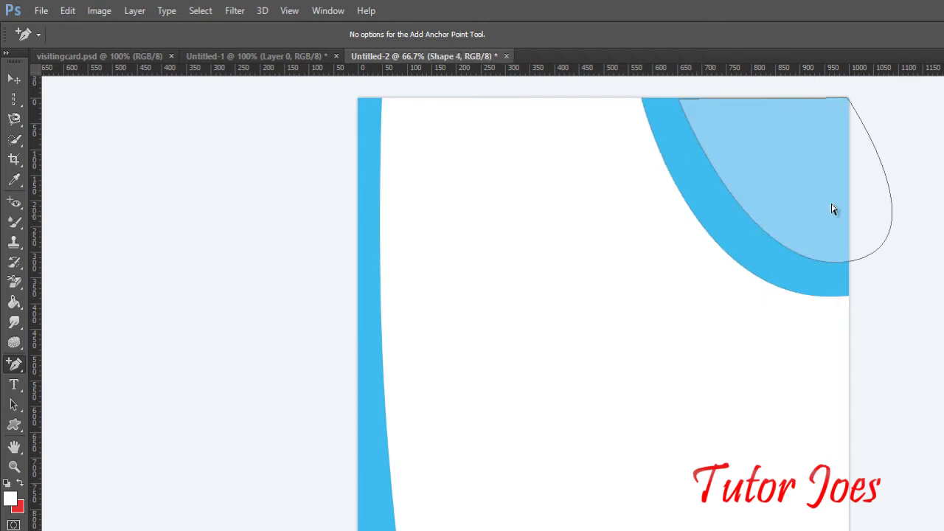
pyautogui.rightClick(13, 366)
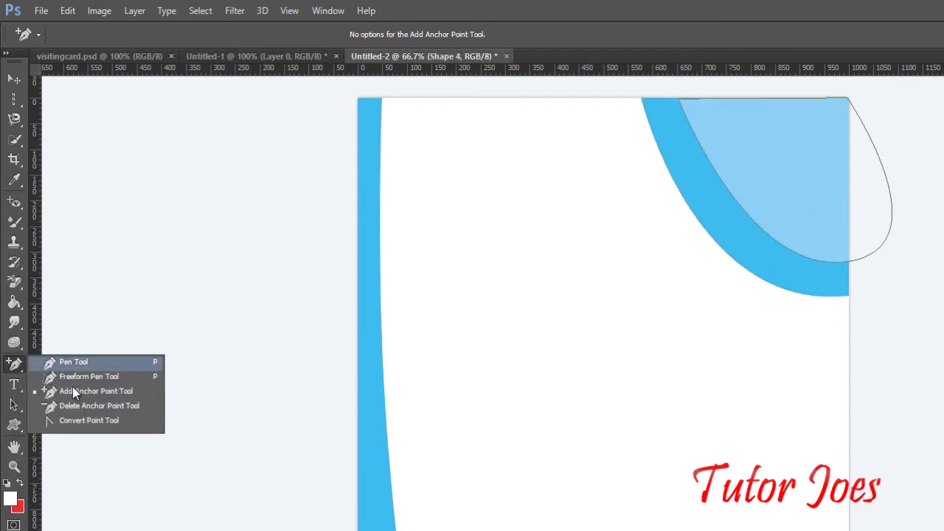
pyautogui.click(84, 405)
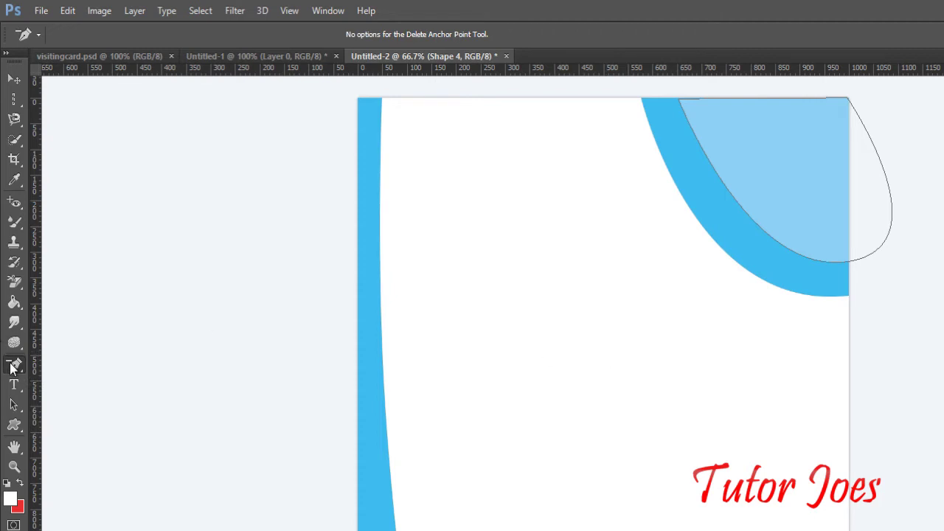
pyautogui.rightClick(13, 365)
pyautogui.click(81, 392)
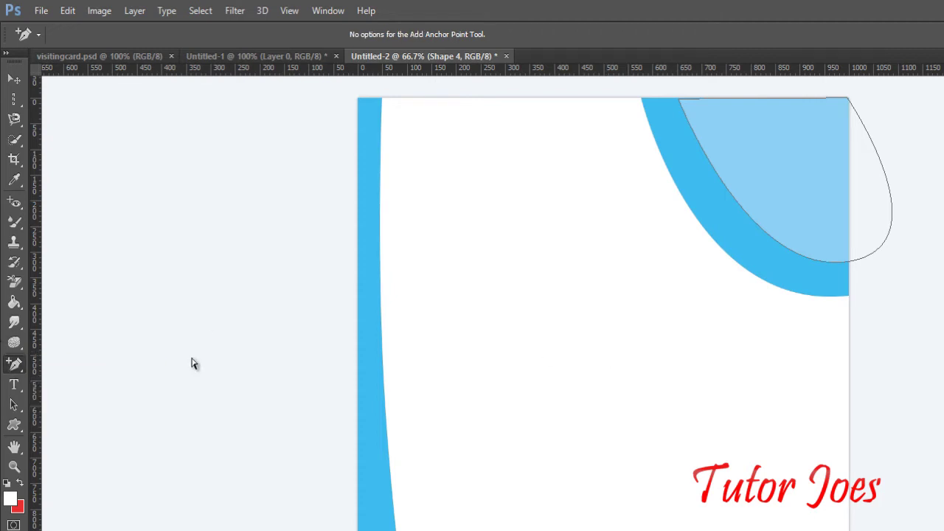
pyautogui.click(673, 188)
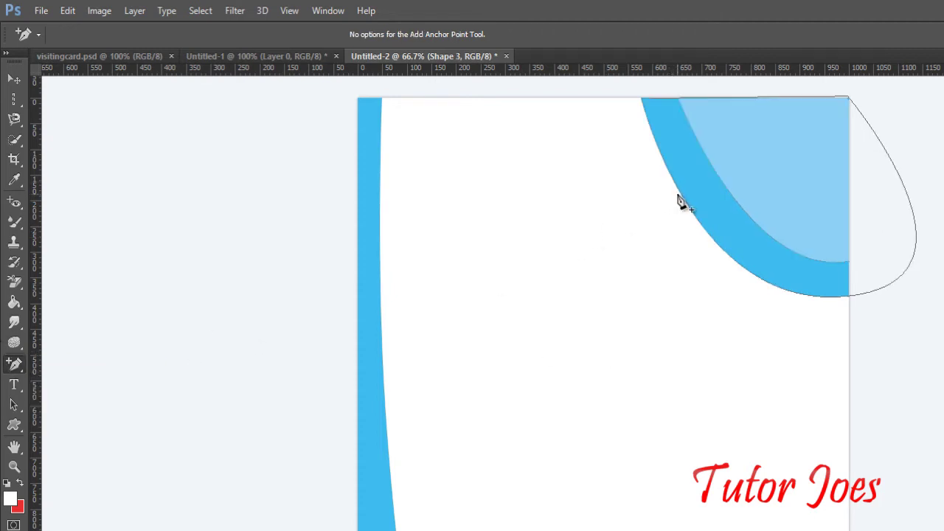
pyautogui.click(680, 197)
# - Delete the extra anchor from the outer curve, undoing an accidental second deletion
pyautogui.rightClick(28, 364)
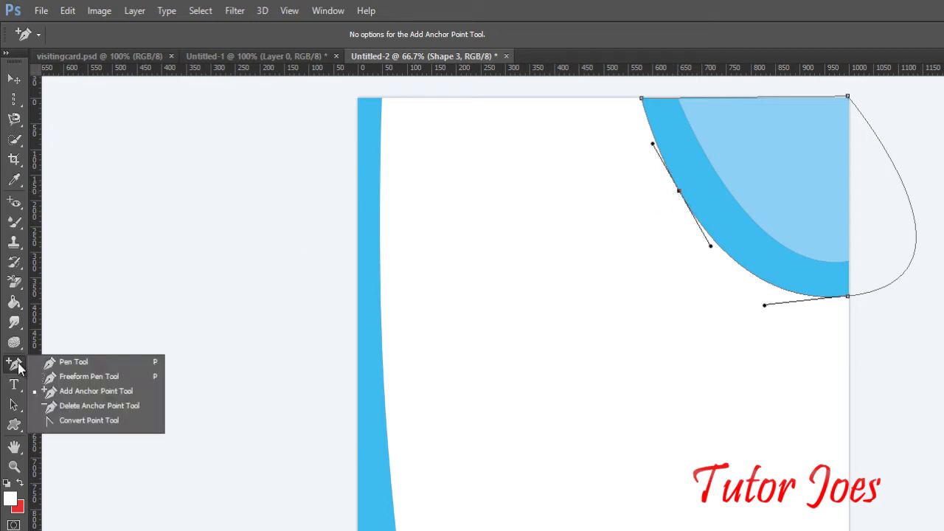
pyautogui.click(81, 406)
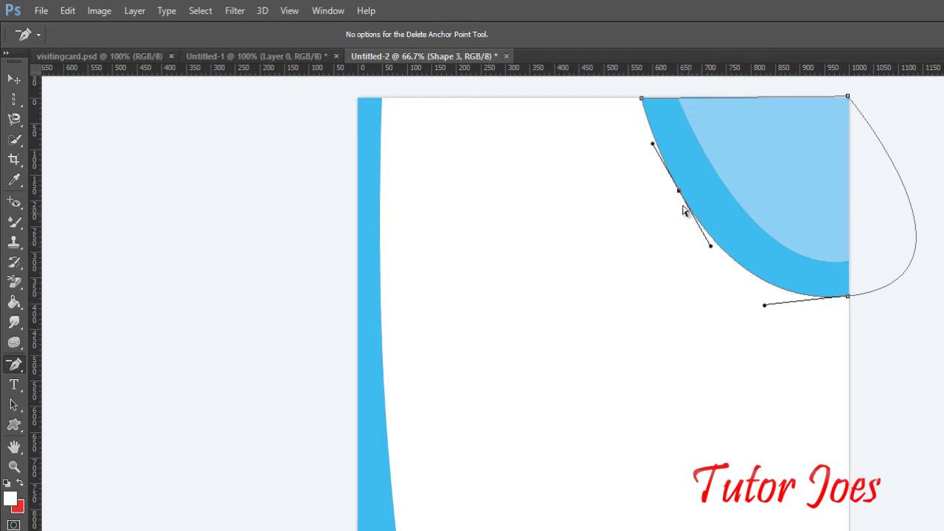
pyautogui.click(679, 191)
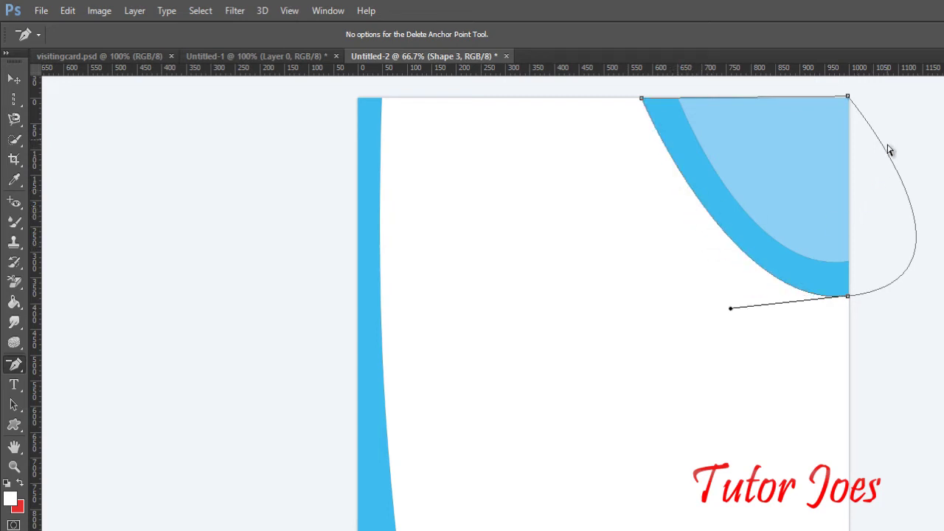
pyautogui.click(849, 298)
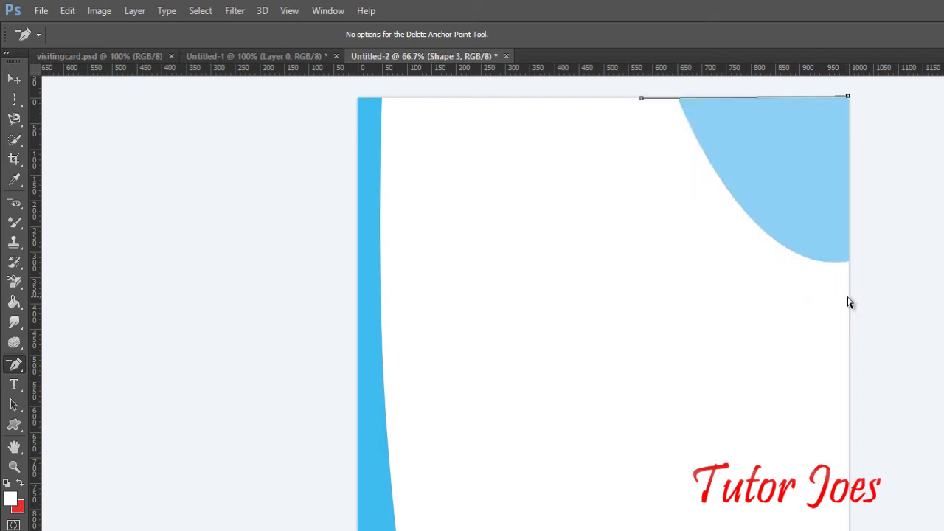
pyautogui.hotkey('ctrl', 'z')
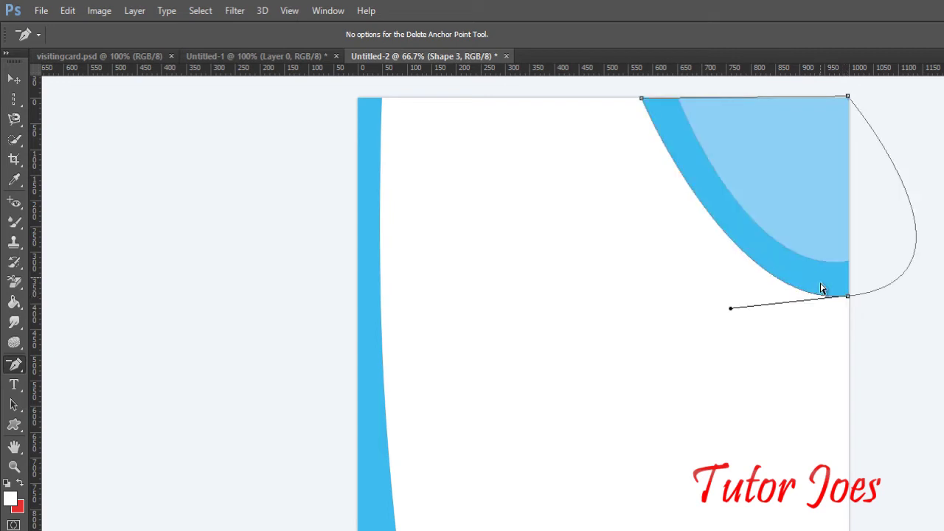
pyautogui.click(863, 439)
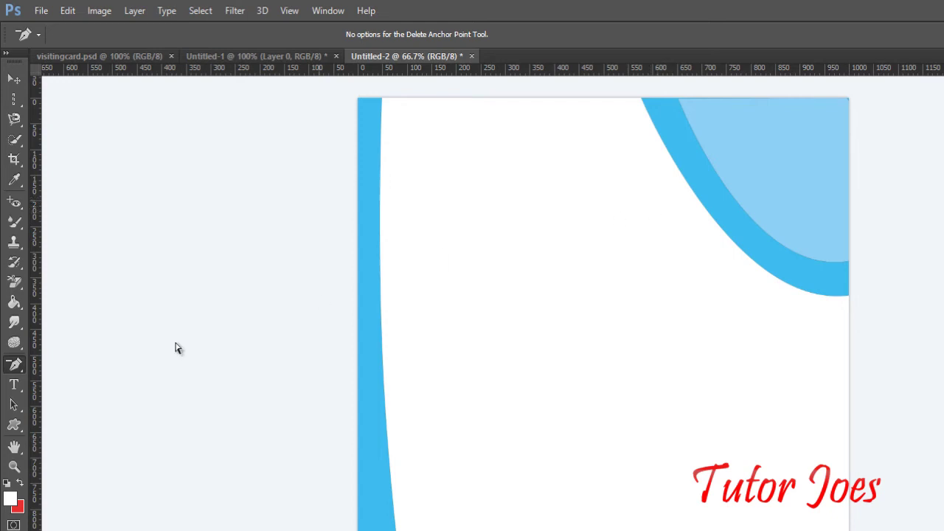
pyautogui.rightClick(14, 365)
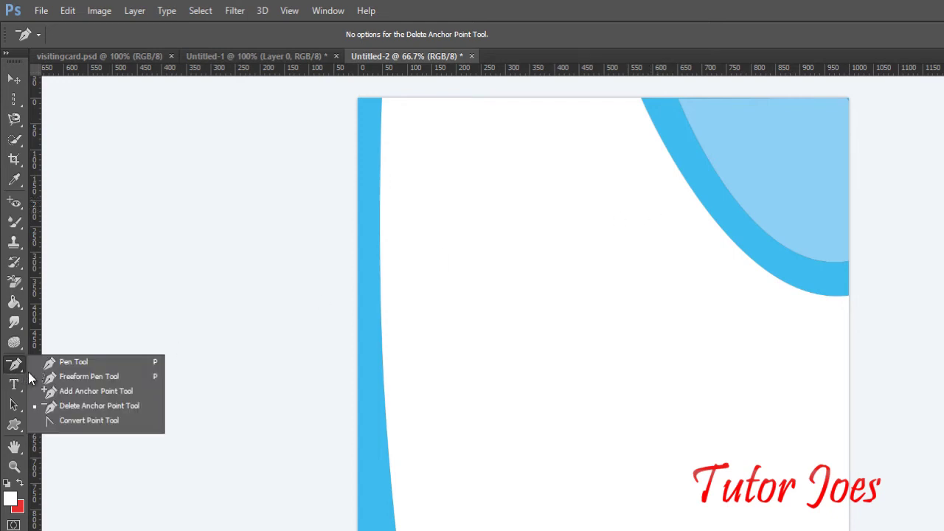
# - Pull Convert Point handles from the outer curve's bottom anchor to reshape its end
pyautogui.click(85, 426)
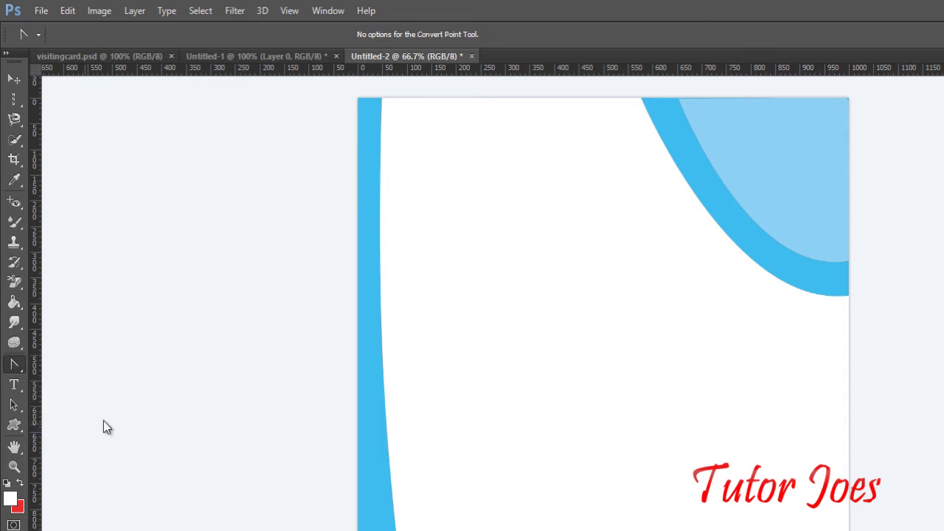
pyautogui.click(83, 426)
pyautogui.click(651, 124)
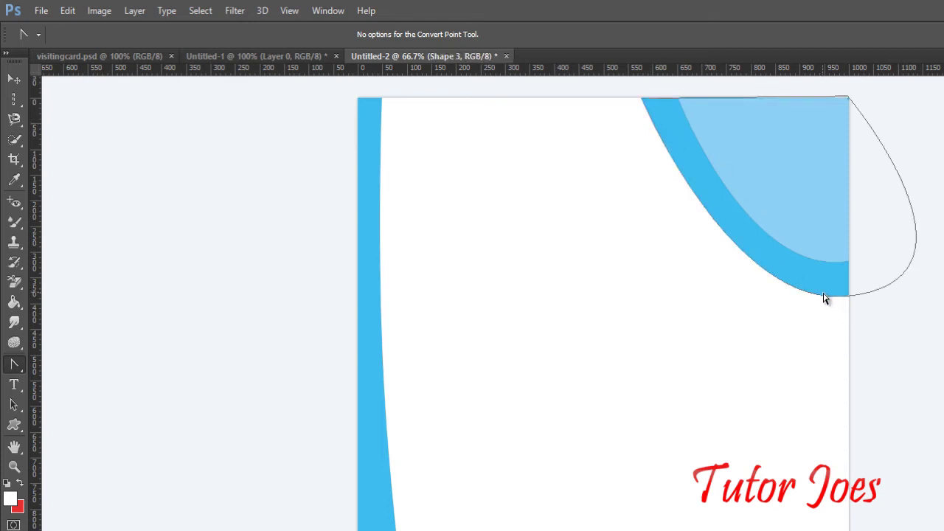
pyautogui.moveTo(825, 298); pyautogui.dragTo(812, 301)
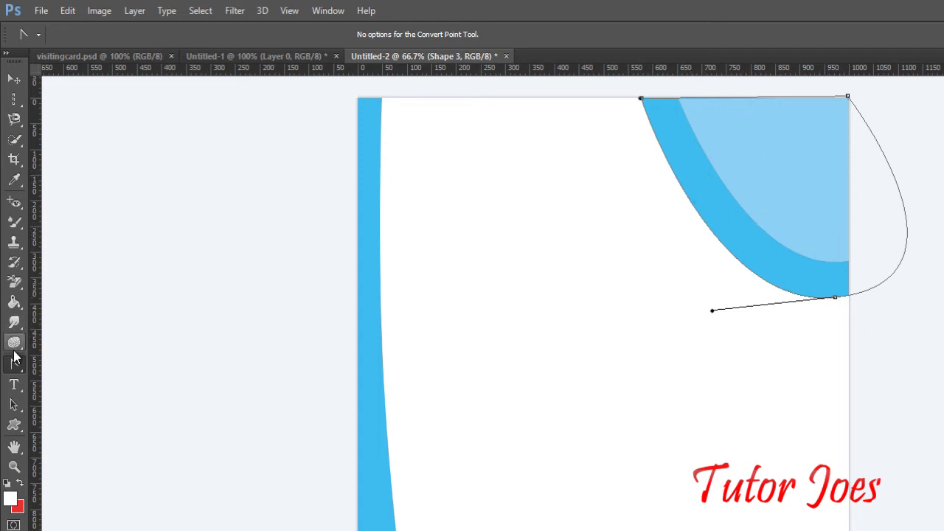
# - Deselect the curve shape and bring the blank Untitled-1 document to the front
pyautogui.rightClick(14, 364)
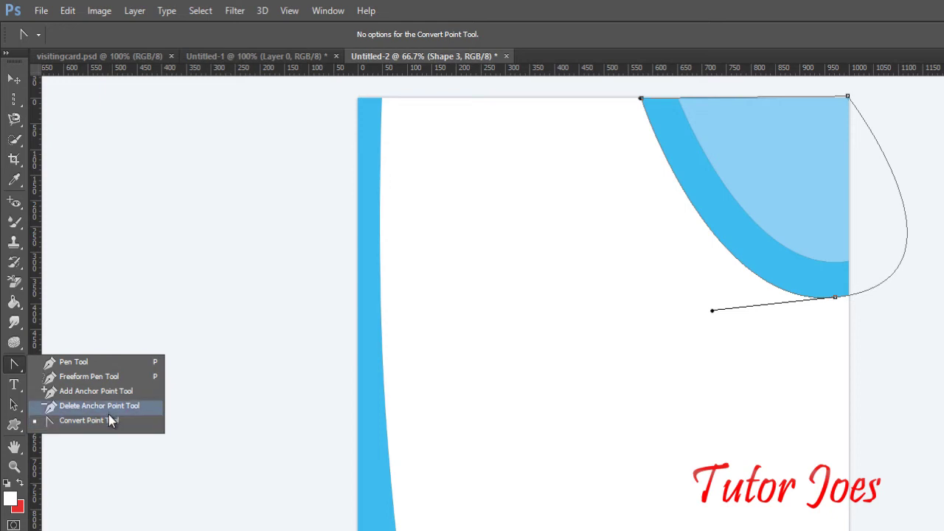
pyautogui.click(107, 422)
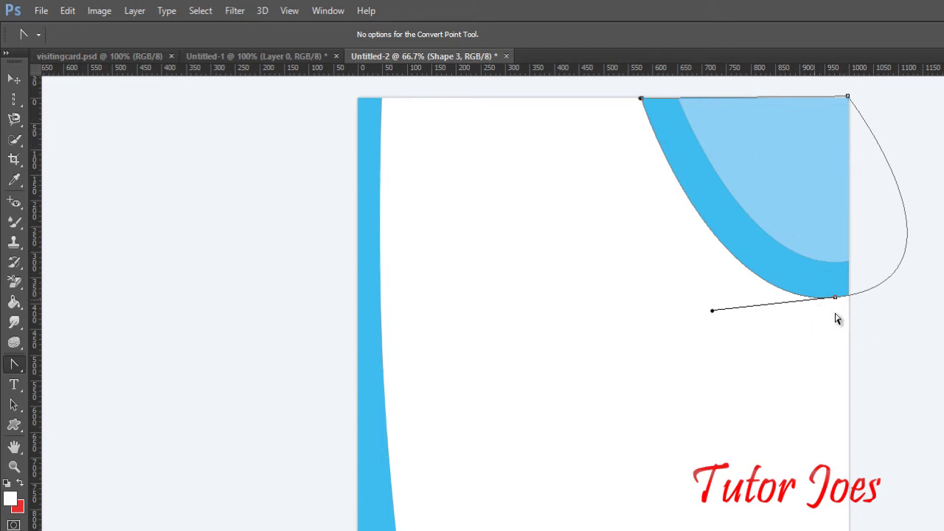
pyautogui.rightClick(14, 369)
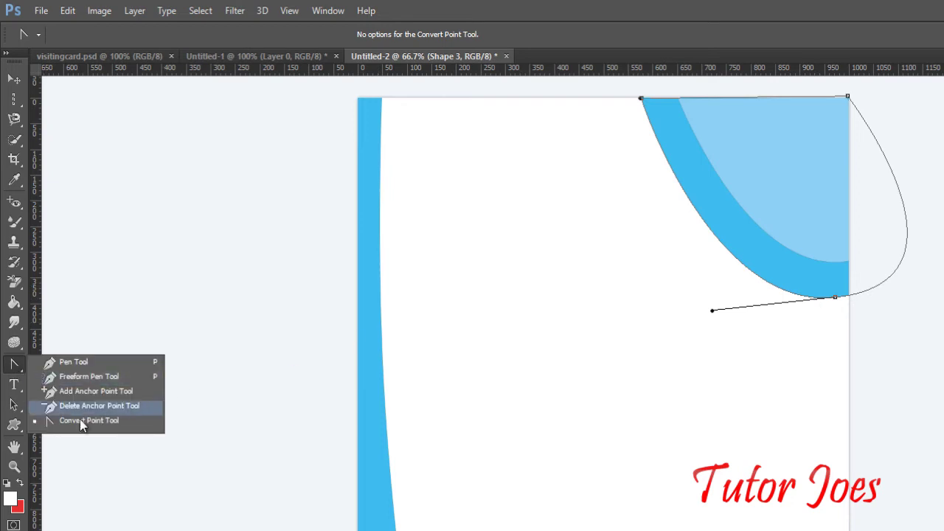
pyautogui.click(83, 423)
pyautogui.click(772, 350)
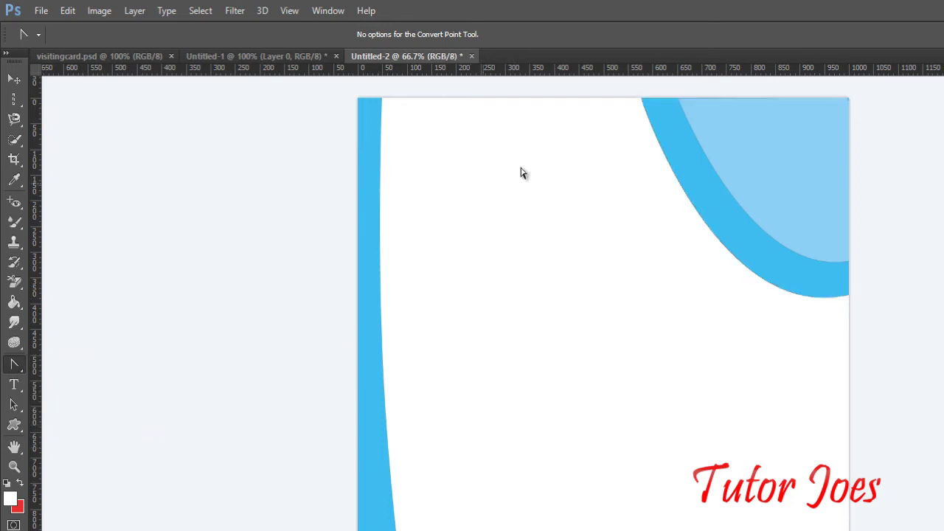
pyautogui.click(240, 59)
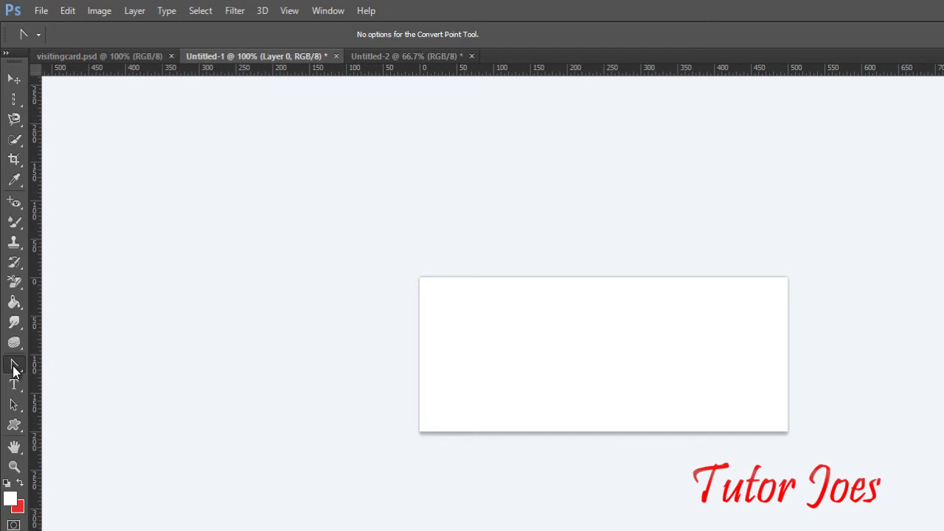
# - Draw a closed four-point slanted strip down the card's left edge with the Pen Tool, filled light blue
pyautogui.rightClick(13, 366)
pyautogui.click(71, 362)
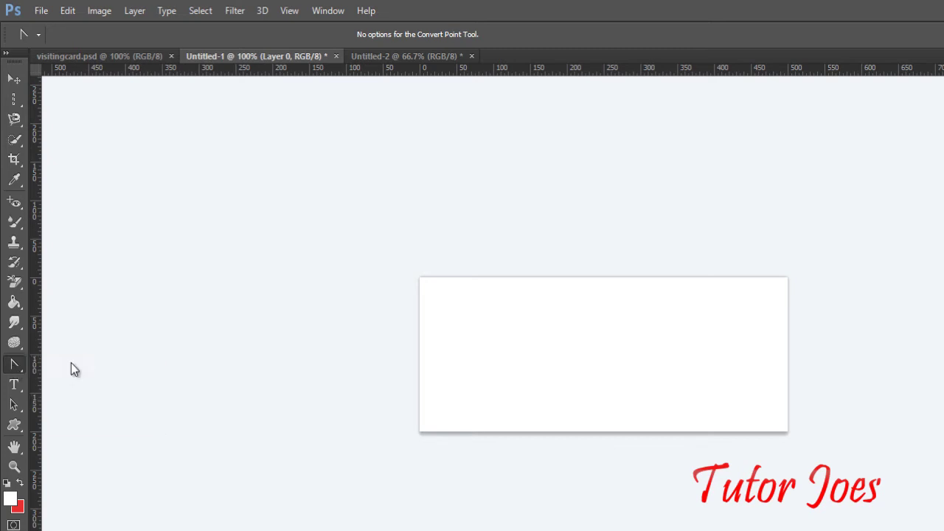
pyautogui.click(440, 279)
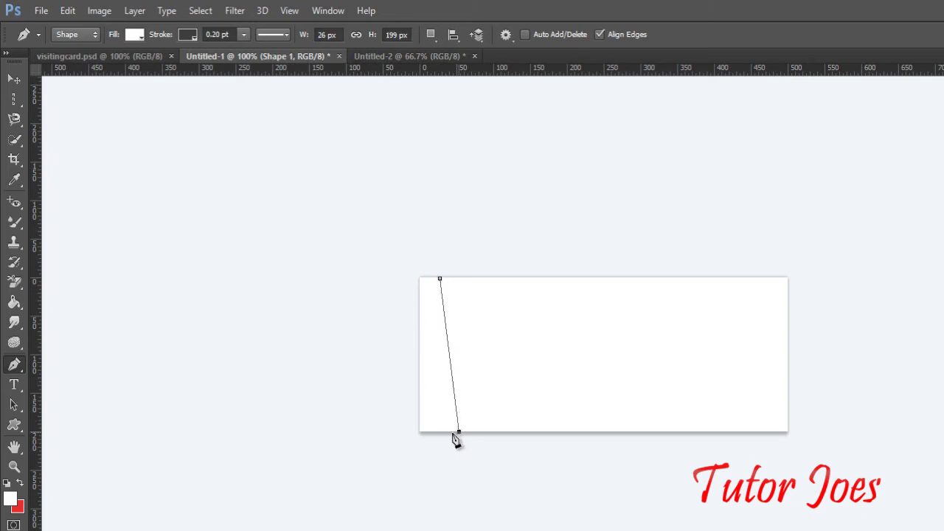
pyautogui.click(459, 432)
pyautogui.click(419, 431)
pyautogui.click(419, 277)
pyautogui.click(440, 279)
pyautogui.click(133, 36)
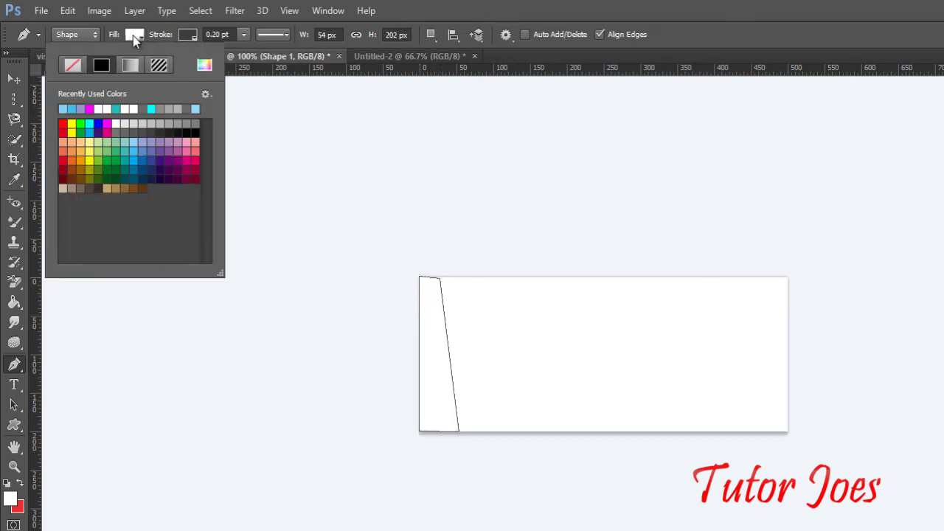
pyautogui.click(136, 138)
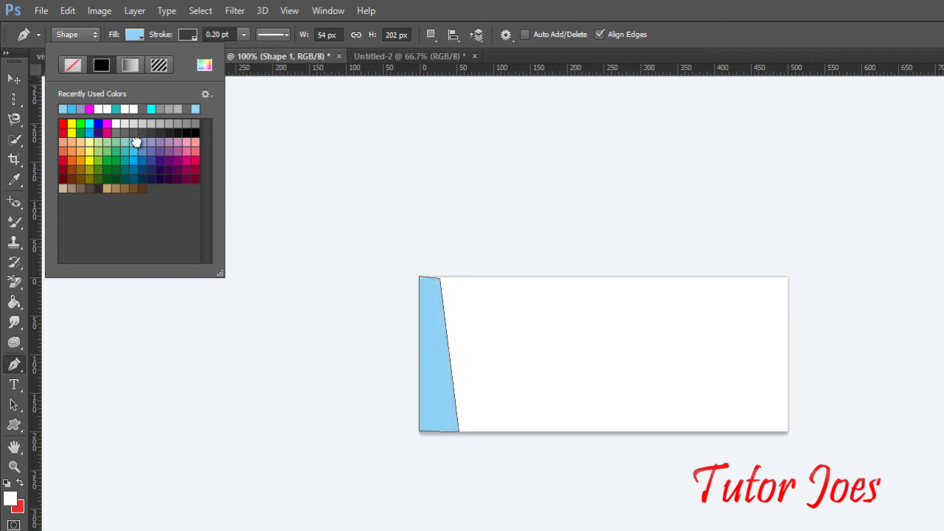
pyautogui.click(500, 515)
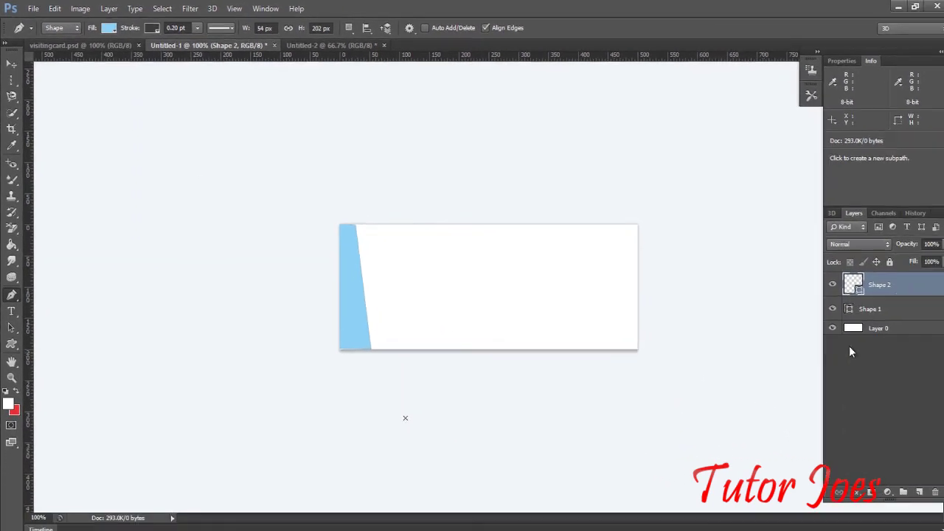
# - Delete the stray empty Shape 2 layer
pyautogui.rightClick(894, 287)
pyautogui.click(758, 104)
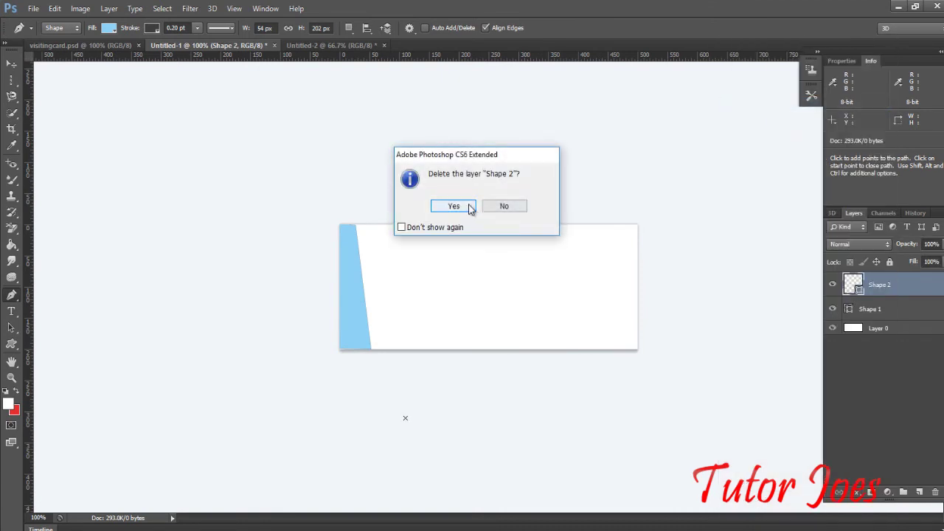
pyautogui.click(471, 209)
# - Add an anchor point to curve the strip's slanted inner edge, then rasterize Shape 1
pyautogui.rightClick(11, 295)
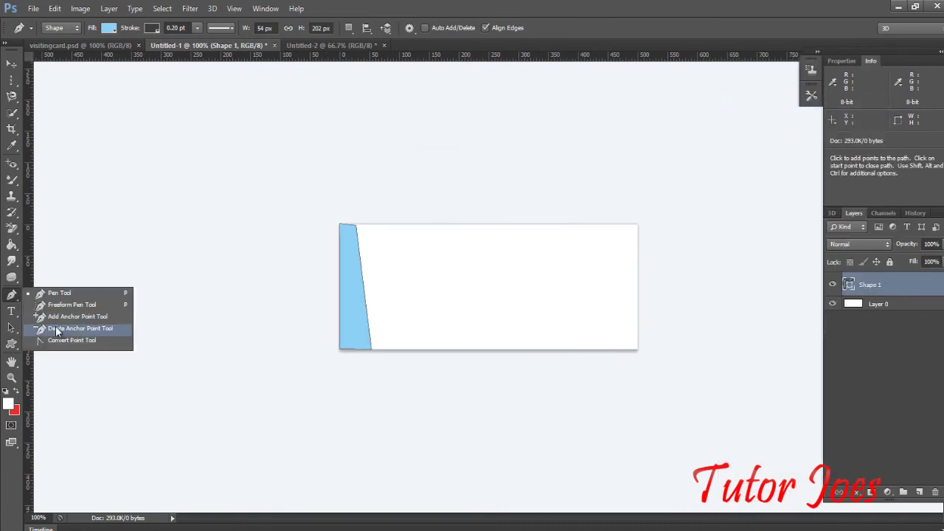
pyautogui.click(63, 318)
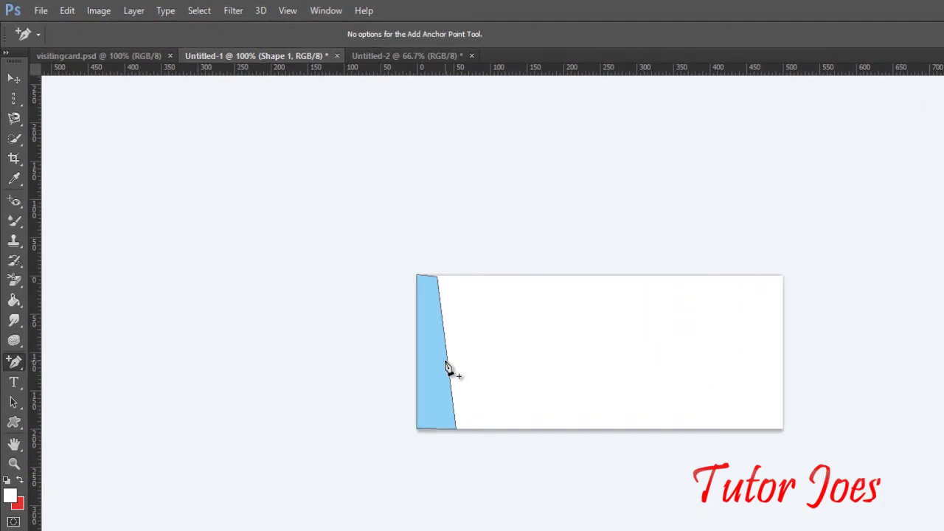
pyautogui.moveTo(448, 366); pyautogui.dragTo(442, 379)
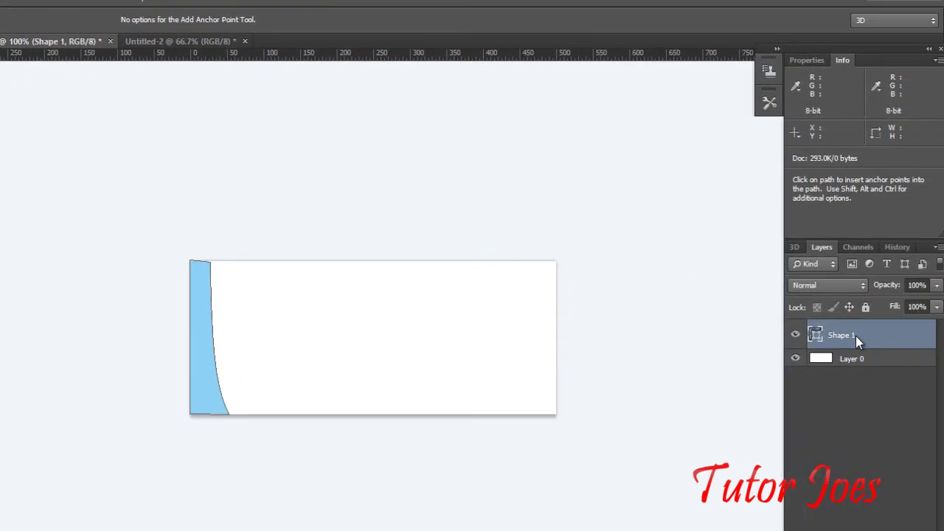
pyautogui.rightClick(856, 336)
pyautogui.click(715, 180)
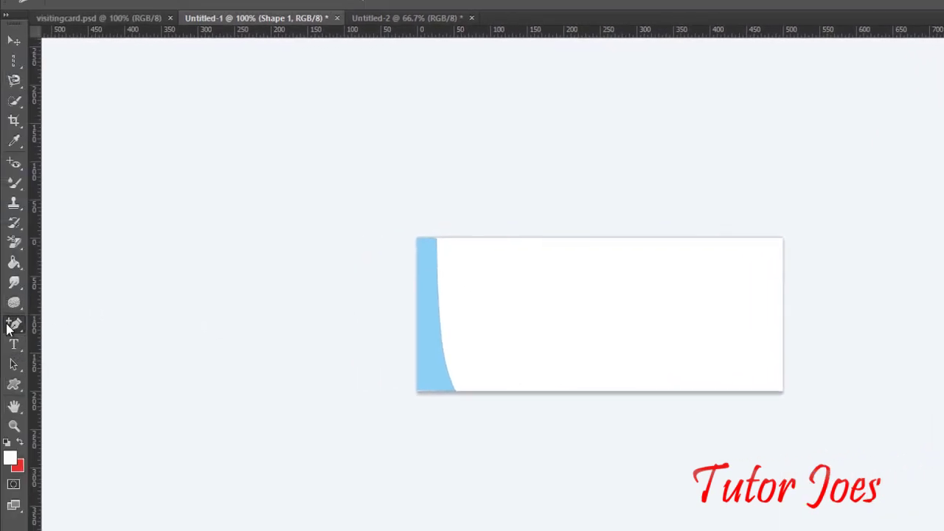
# - Draw a curved outer shape in the card's top-right corner filled bright blue
pyautogui.rightClick(15, 324)
pyautogui.click(59, 320)
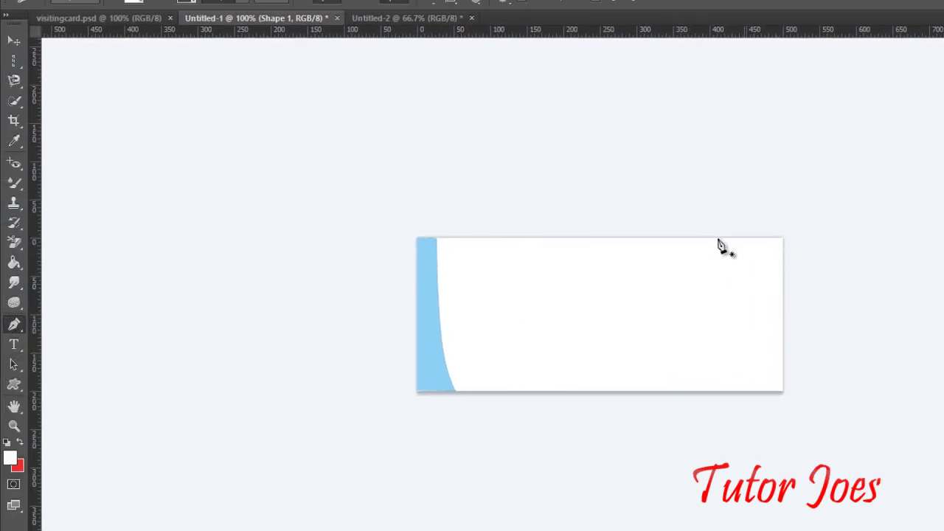
pyautogui.click(647, 239)
pyautogui.moveTo(783, 356)
pyautogui.mouseDown()
pyautogui.moveTo(806, 319)
pyautogui.moveTo(860, 345)
pyautogui.mouseUp()
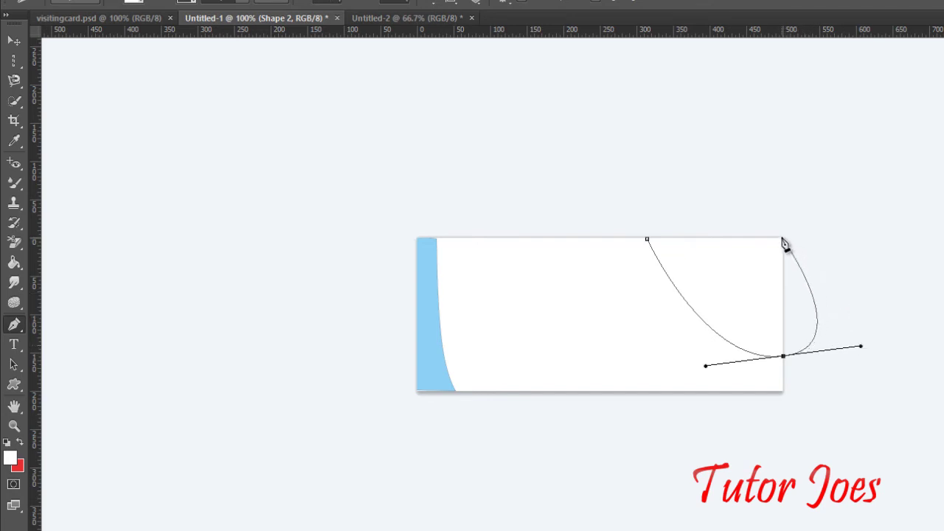
pyautogui.click(783, 238)
pyautogui.click(647, 239)
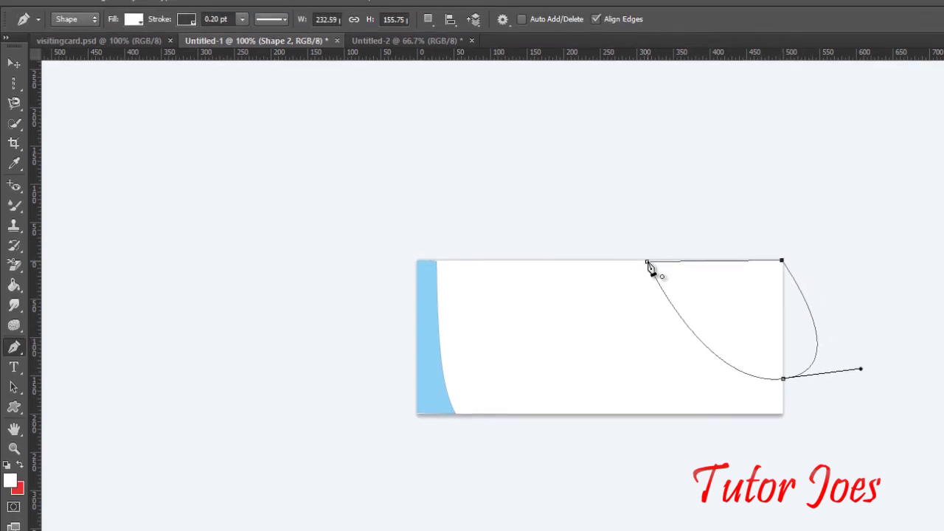
pyautogui.click(648, 278)
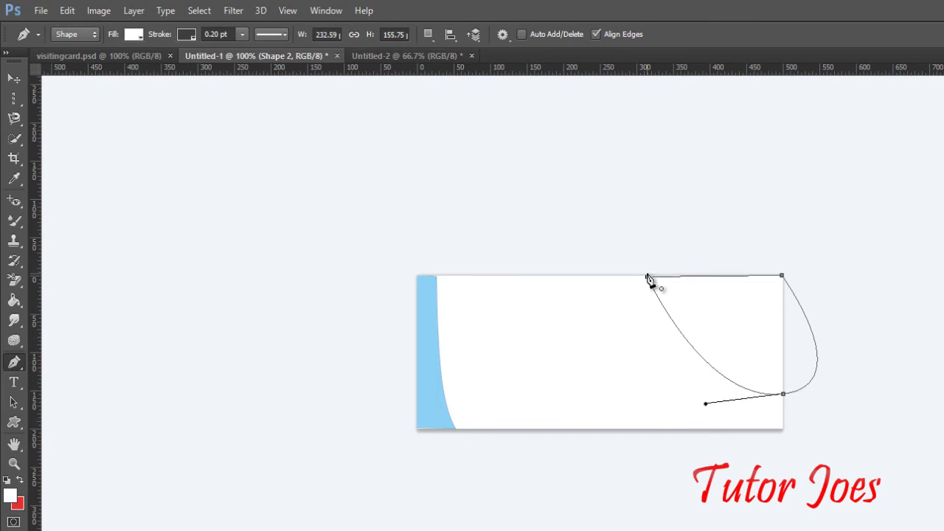
pyautogui.click(136, 37)
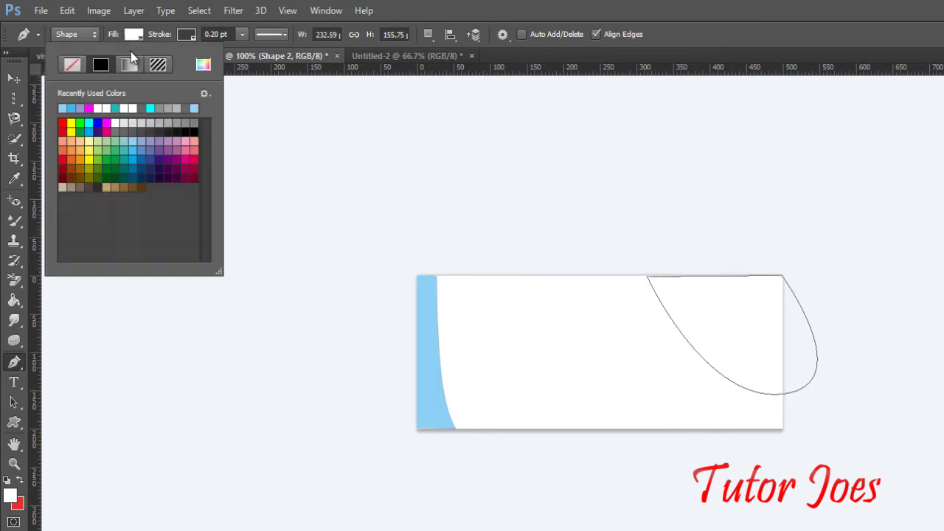
pyautogui.click(142, 149)
pyautogui.press('Return')
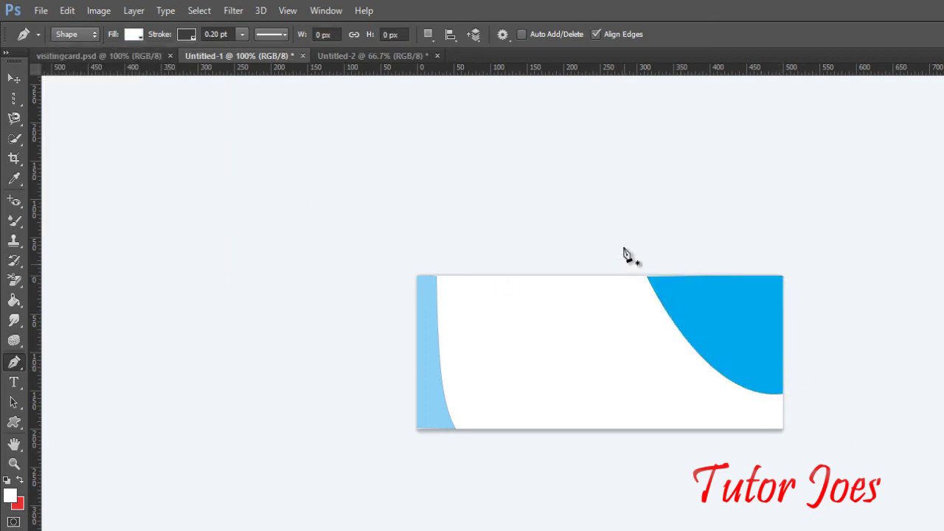
# - Draw a smaller inner curve in the same corner filled light blue
pyautogui.click(678, 277)
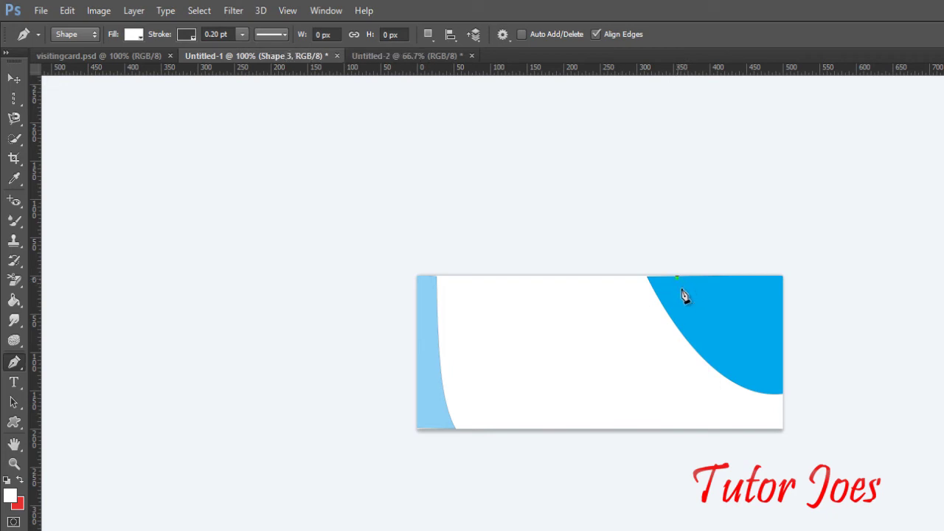
pyautogui.click(782, 368)
pyautogui.moveTo(800, 345); pyautogui.dragTo(859, 389)
pyautogui.moveTo(858, 387); pyautogui.dragTo(858, 386)
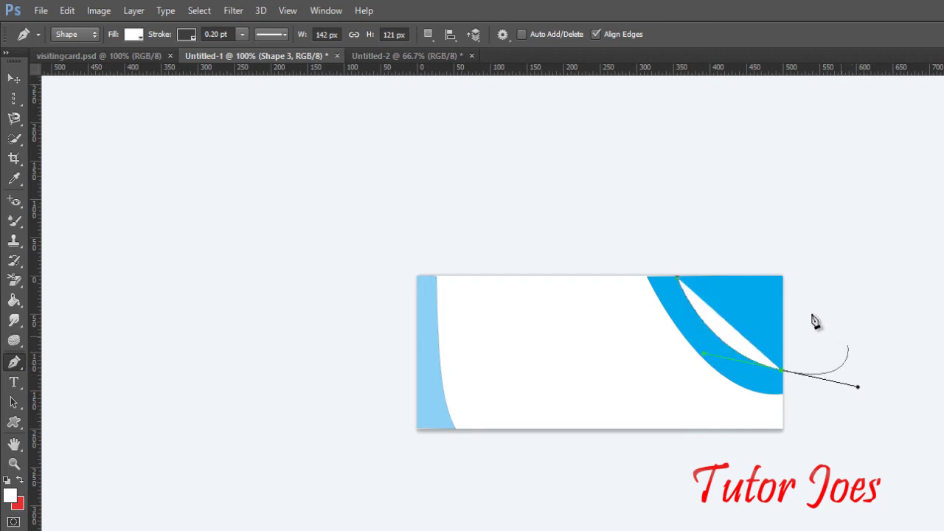
pyautogui.click(782, 277)
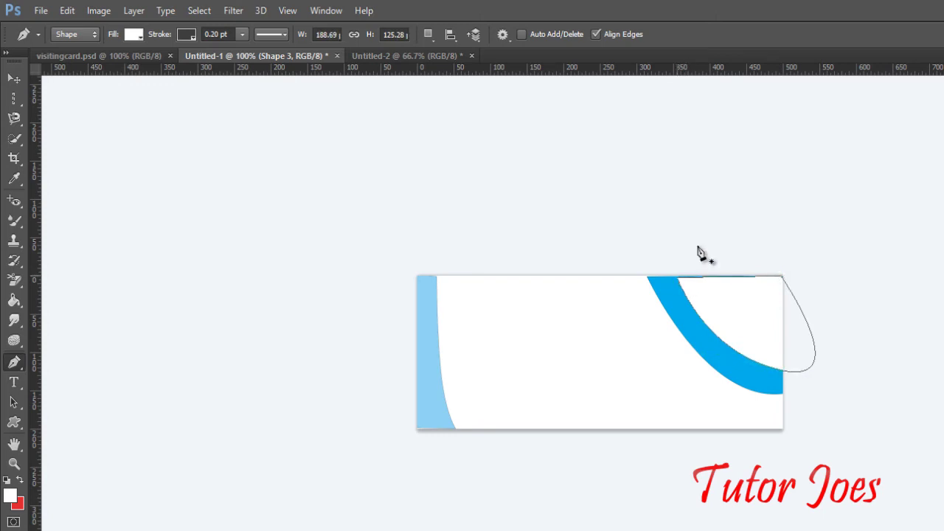
pyautogui.click(132, 34)
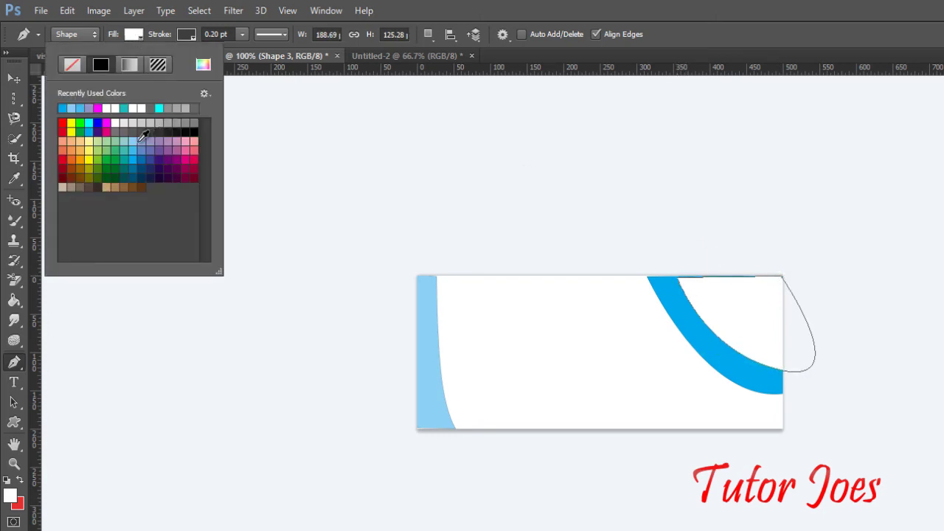
pyautogui.click(131, 142)
pyautogui.press('Return')
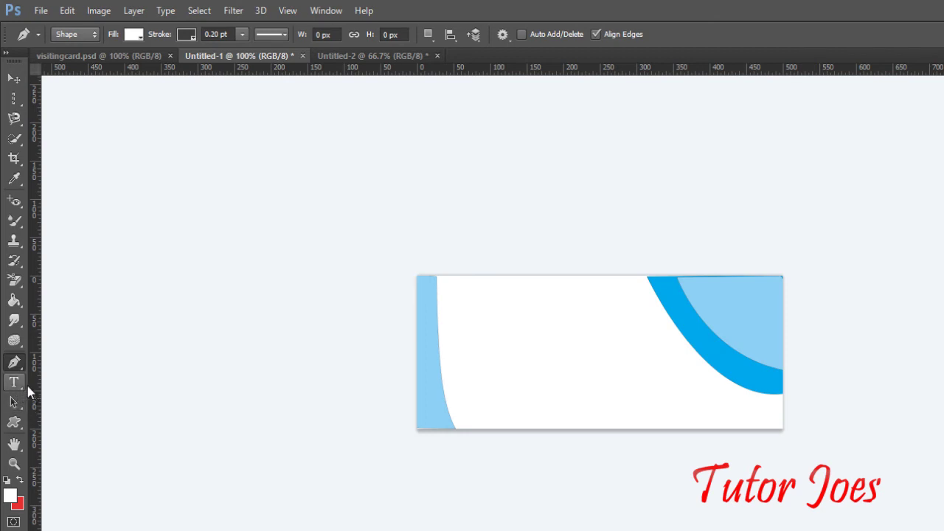
# - Type the heading "Tutor Joe's" on the card in dark grey
pyautogui.click(15, 384)
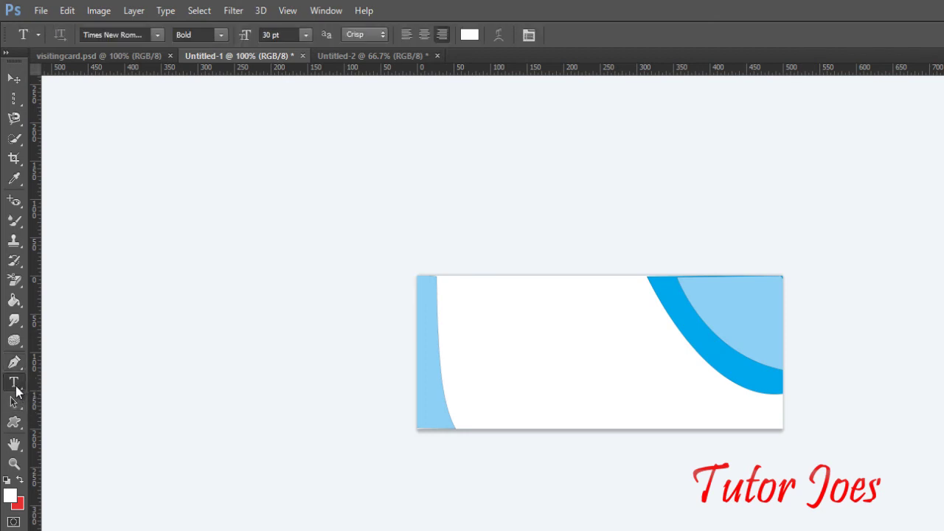
pyautogui.click(476, 327)
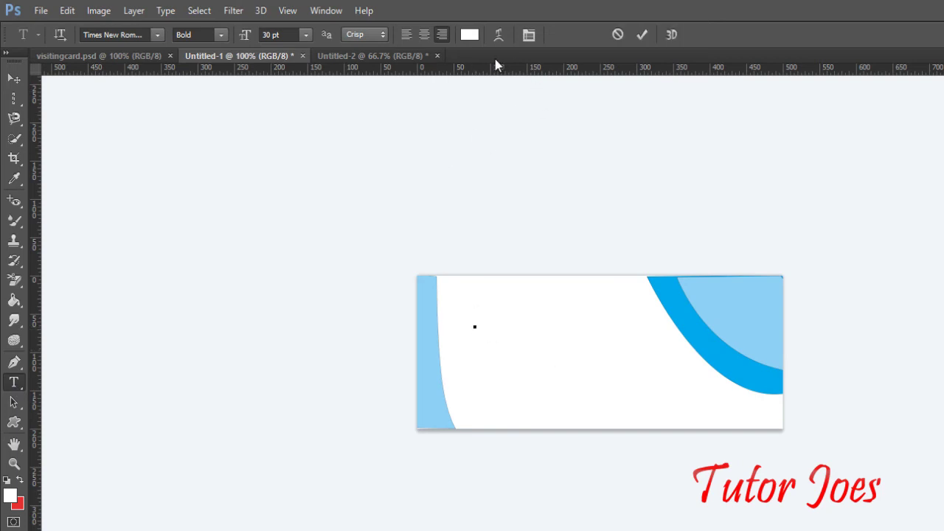
pyautogui.click(470, 35)
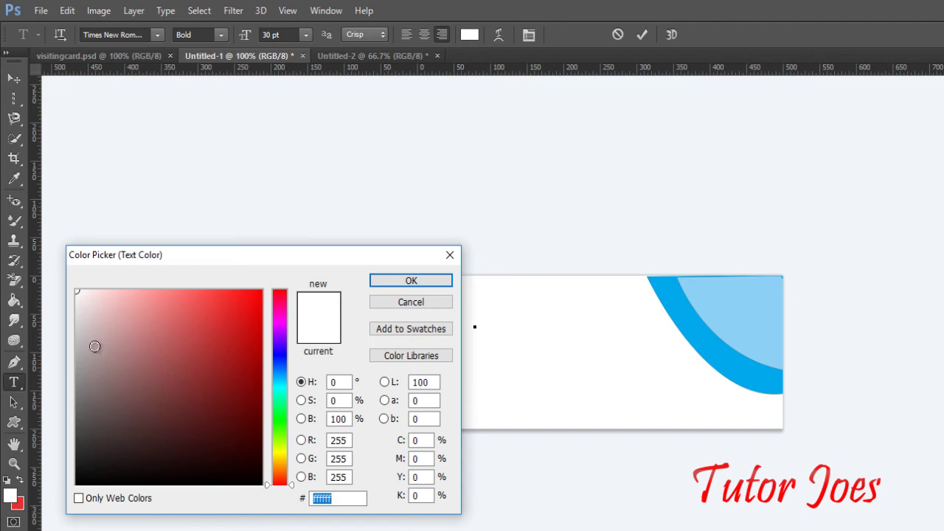
pyautogui.click(126, 472)
pyautogui.click(86, 450)
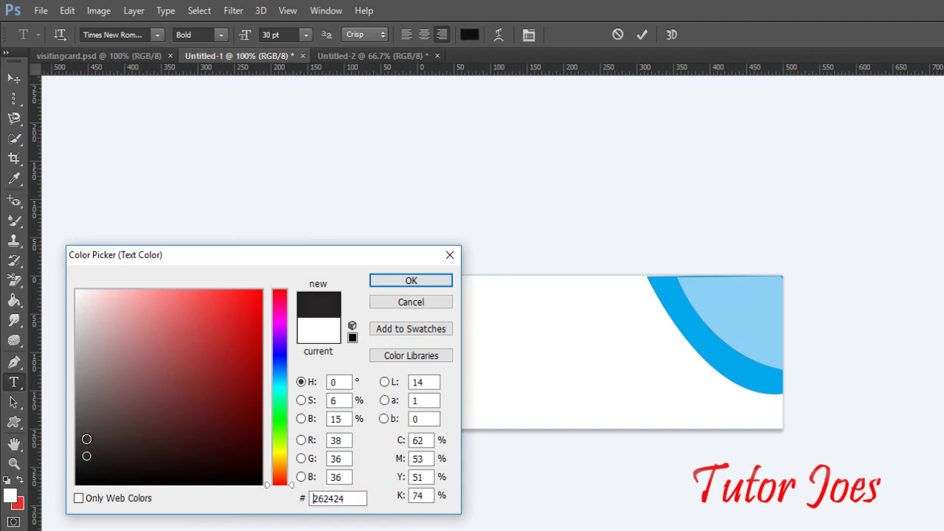
pyautogui.click(376, 282)
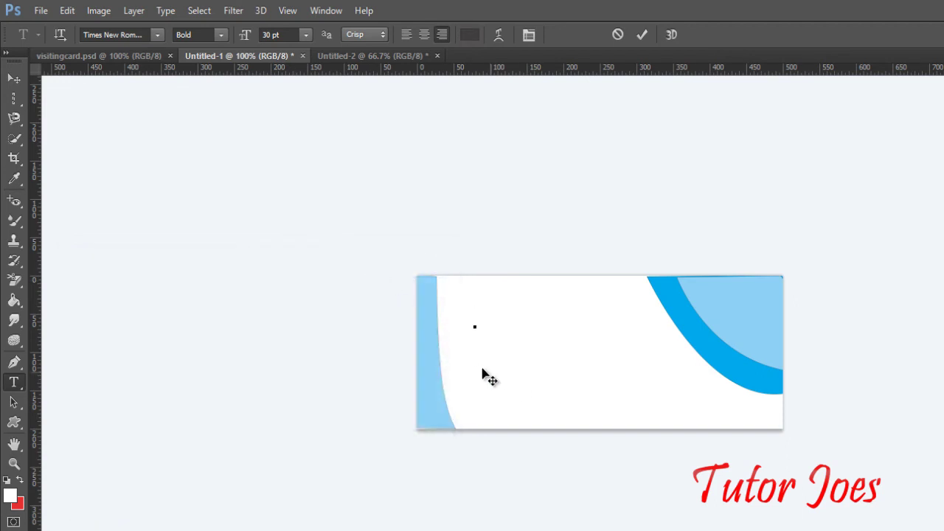
pyautogui.write('S')
pyautogui.press('BackSpace')
pyautogui.write('Tutor ')
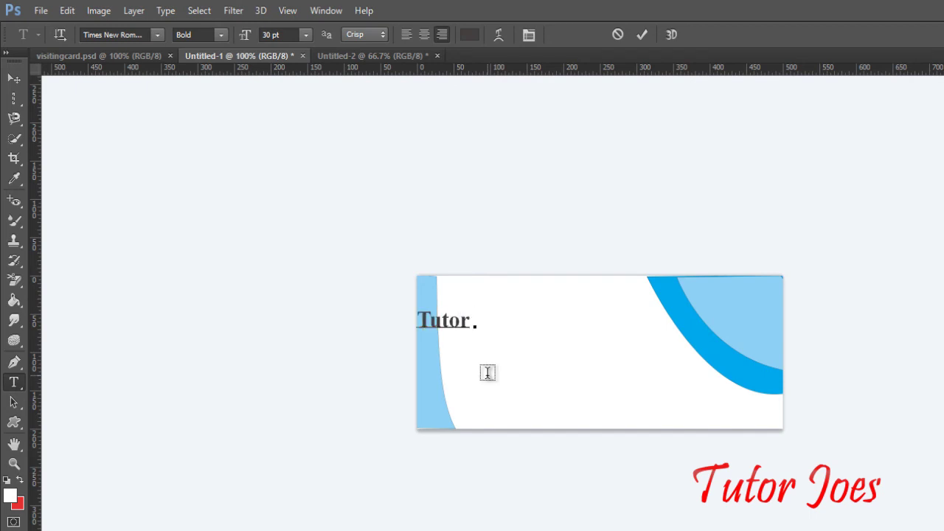
pyautogui.write('Joe')
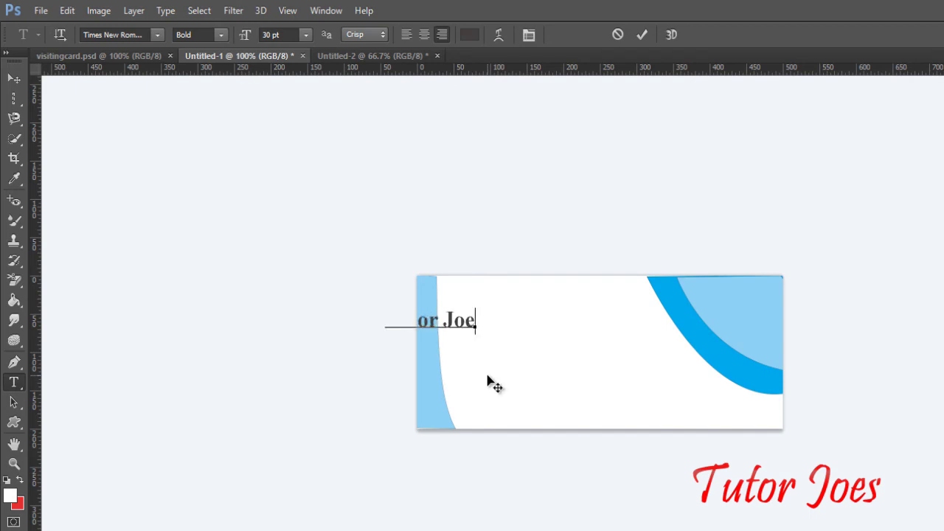
pyautogui.write('’s')
pyautogui.hotkey('ctrl', 'Return')
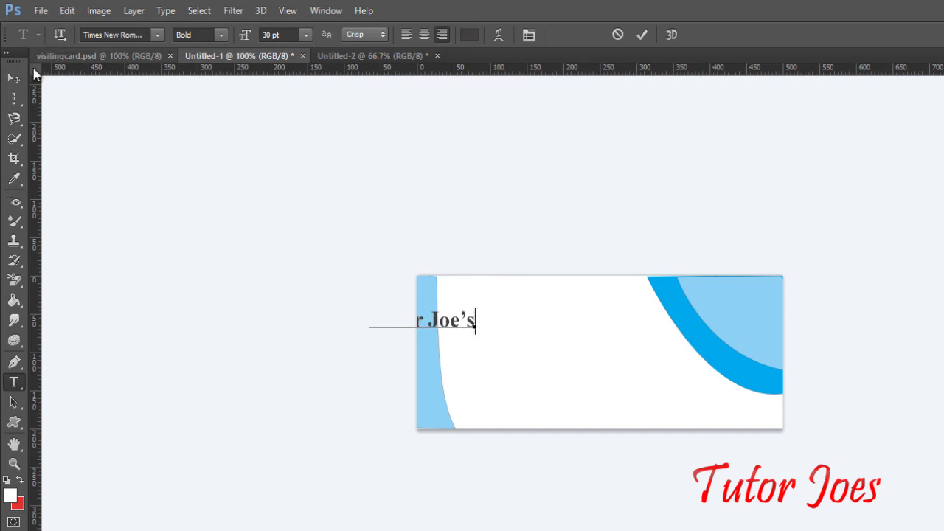
# - Enlarge the heading to 36 pt and position it at the top left beside the strip
pyautogui.click(13, 78)
pyautogui.moveTo(452, 328); pyautogui.dragTo(531, 325)
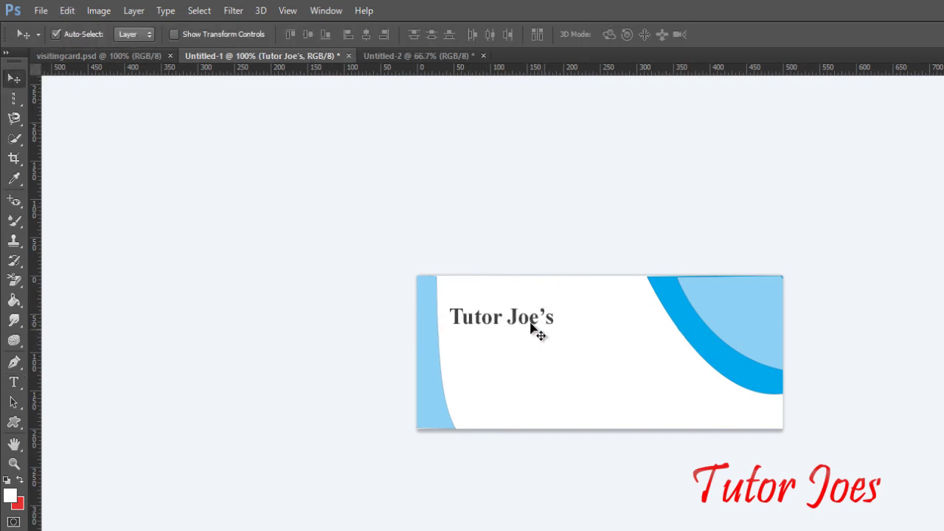
pyautogui.click(14, 382)
pyautogui.click(539, 317)
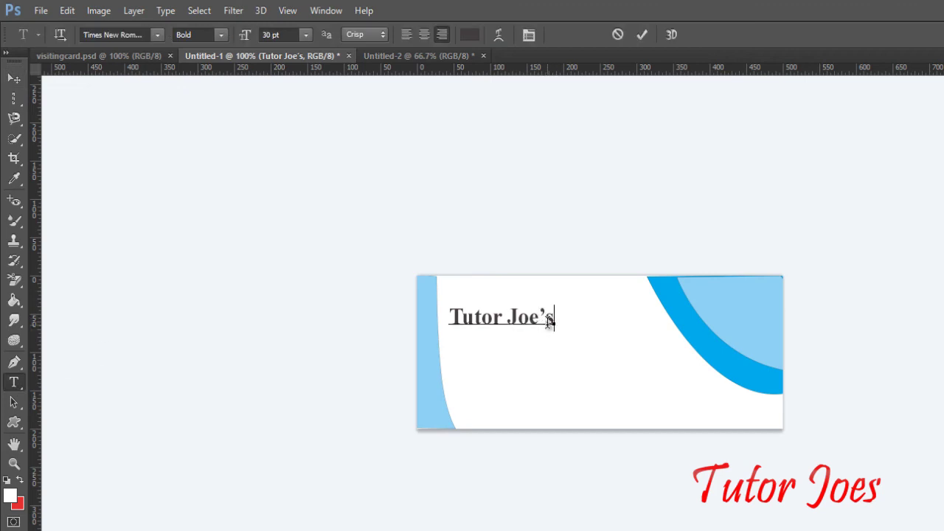
pyautogui.moveTo(547, 319); pyautogui.dragTo(448, 318)
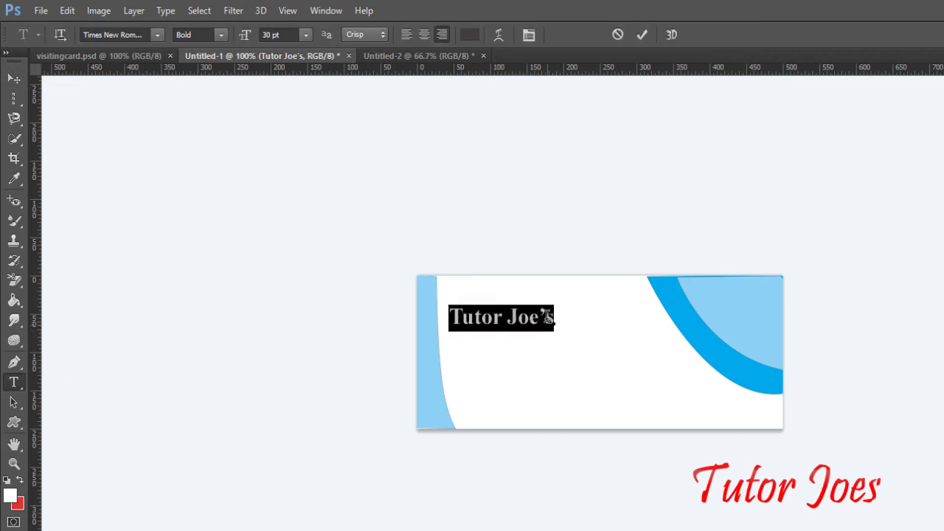
pyautogui.click(304, 37)
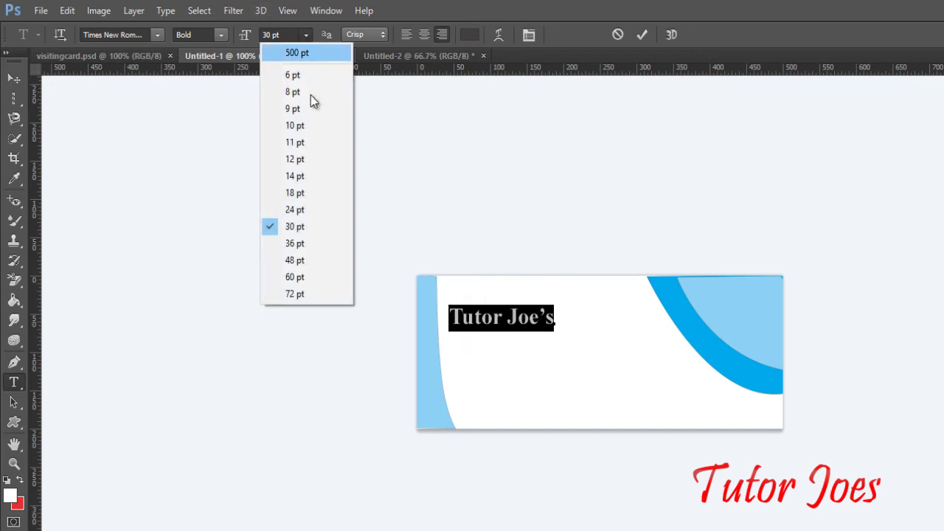
pyautogui.click(305, 246)
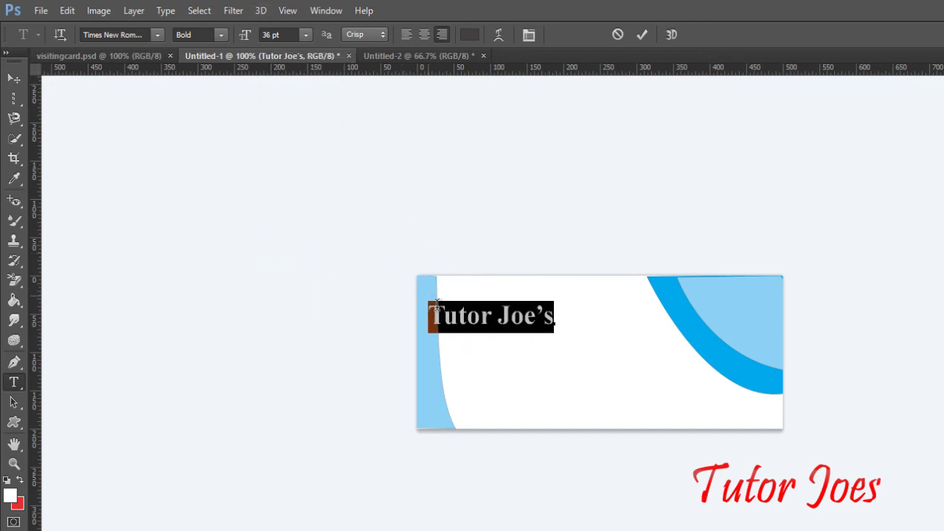
pyautogui.click(15, 79)
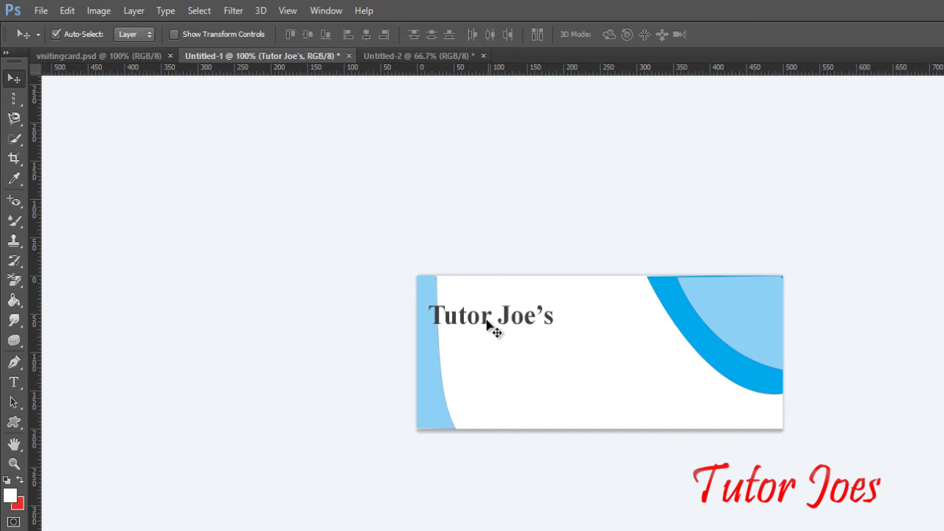
pyautogui.moveTo(487, 323); pyautogui.dragTo(507, 312)
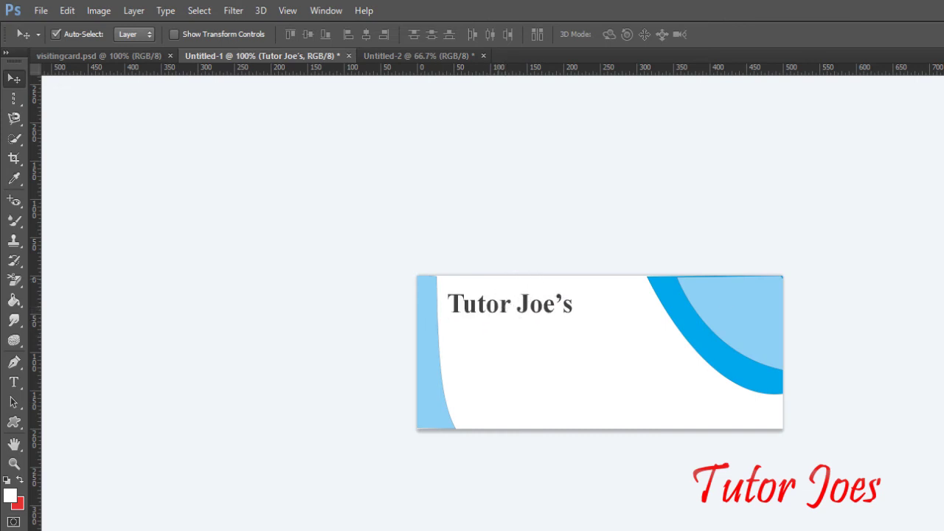
pyautogui.click(703, 362)
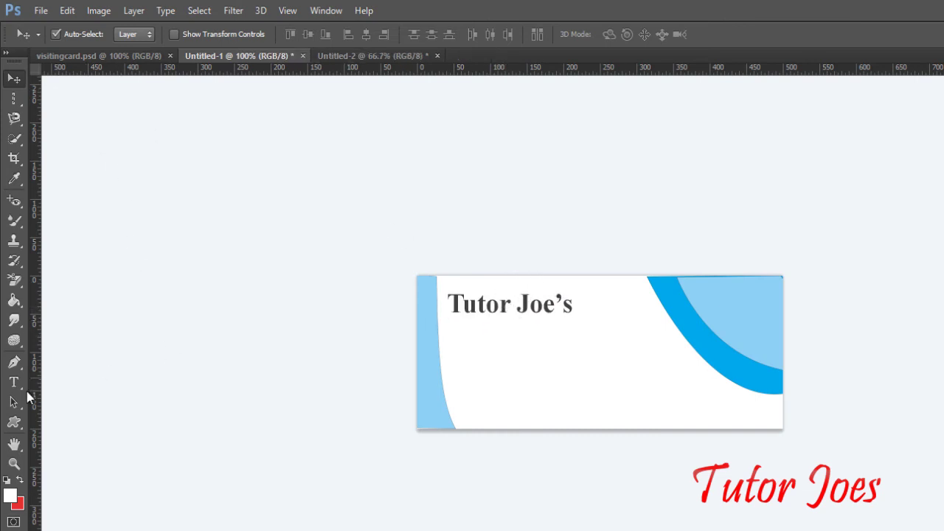
# - Add a Regular 24 pt "Computer Education" line and move it just under the heading
pyautogui.click(14, 382)
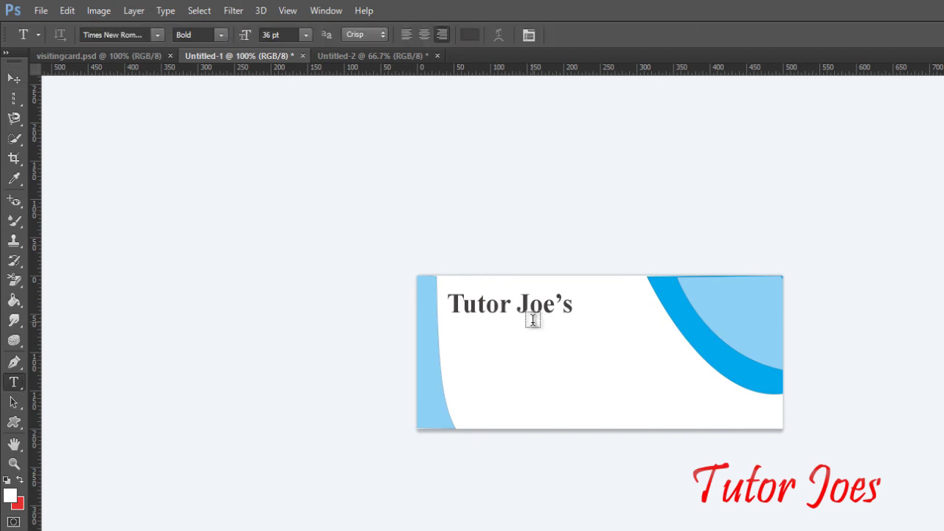
pyautogui.click(457, 334)
pyautogui.click(219, 36)
pyautogui.click(189, 47)
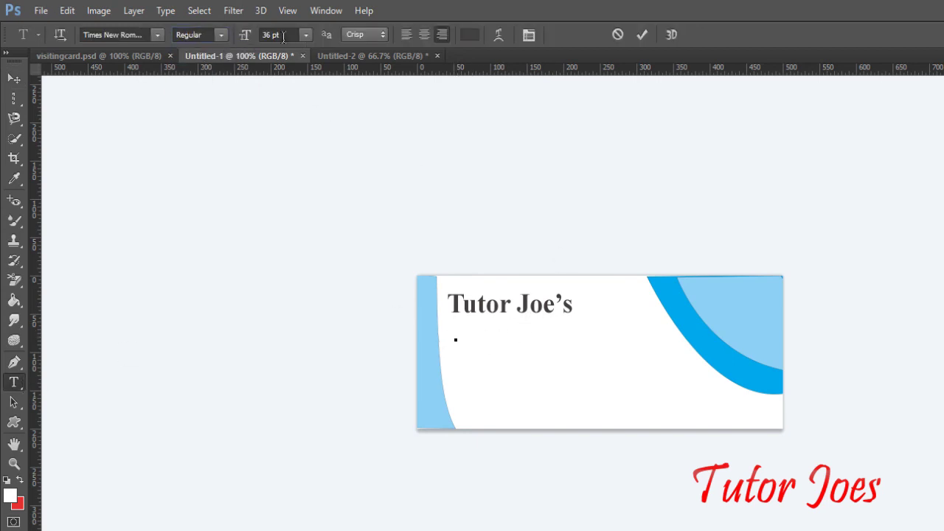
pyautogui.click(305, 34)
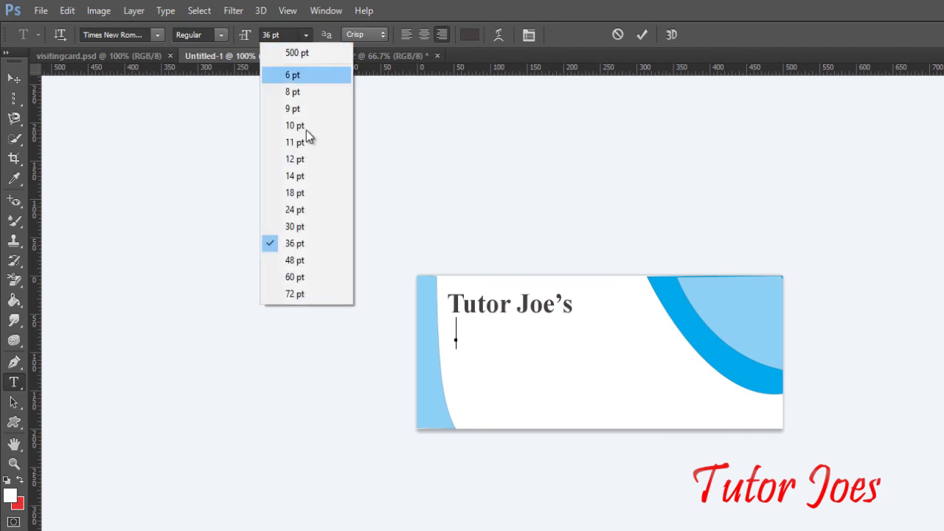
pyautogui.click(297, 210)
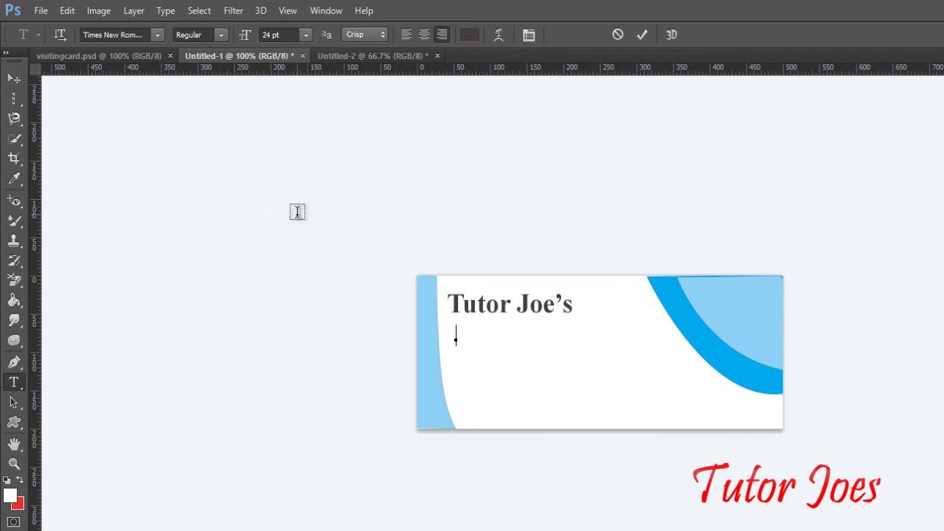
pyautogui.write('Cmp')
pyautogui.write('uterE')
pyautogui.write('ducation')
pyautogui.hotkey('ctrl', 'Return')
pyautogui.press('v')
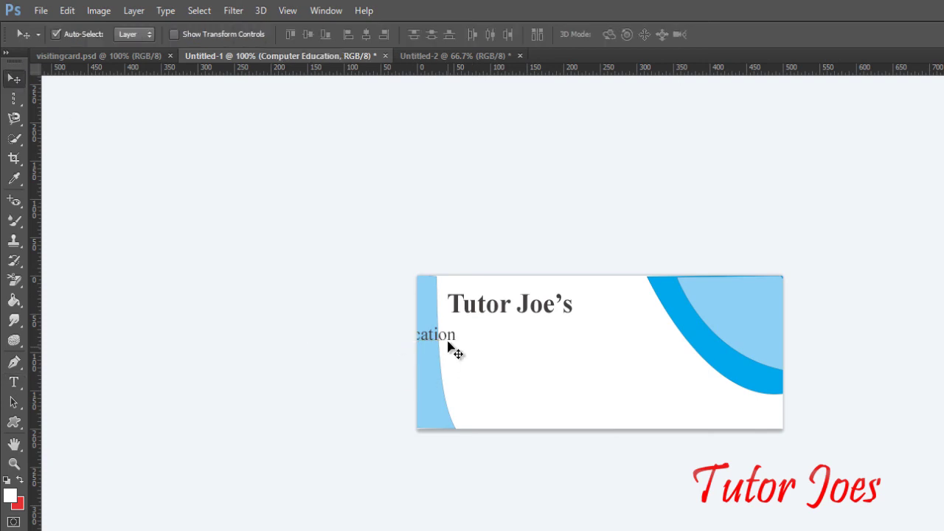
pyautogui.moveTo(451, 343); pyautogui.dragTo(591, 339)
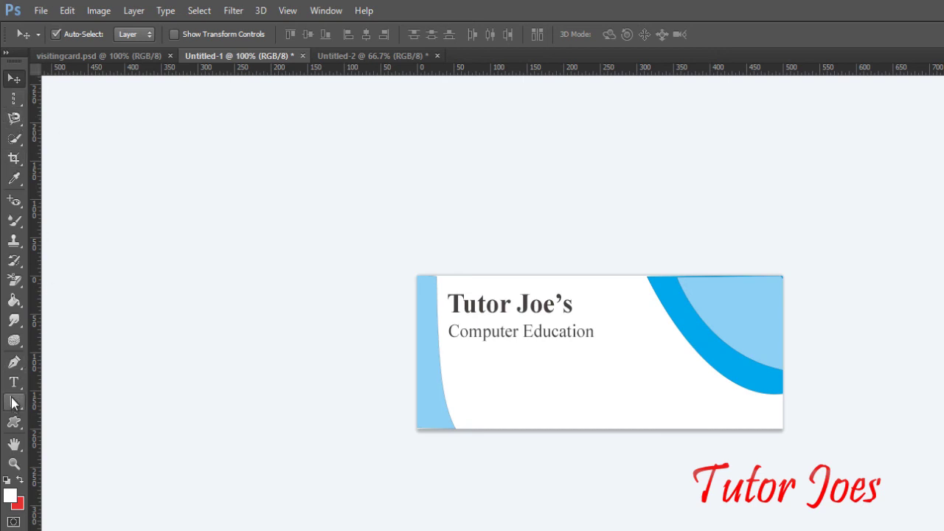
# - Type the company address as a text block and move it right onto the card
pyautogui.click(14, 382)
pyautogui.click(552, 377)
pyautogui.write('Vi')
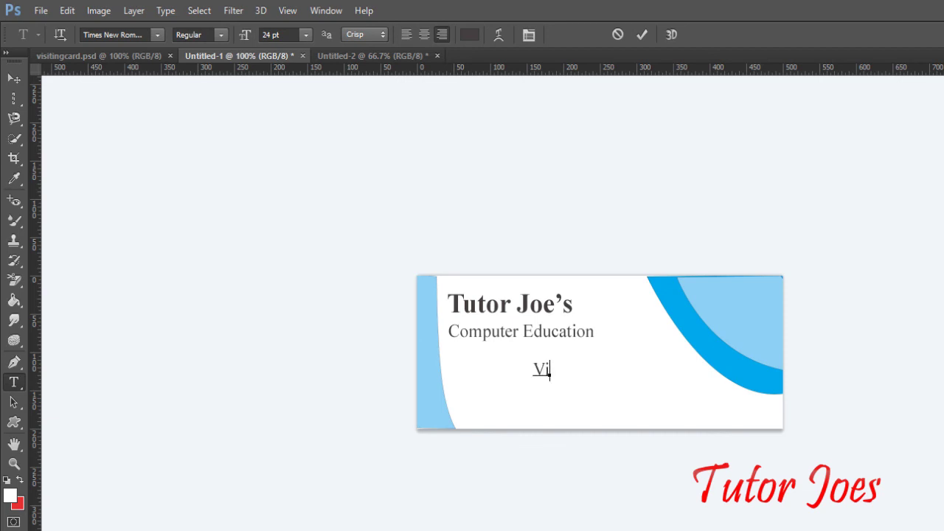
pyautogui.write('jaya ')
pyautogui.write('Sre ')
pyautogui.write('Towers')
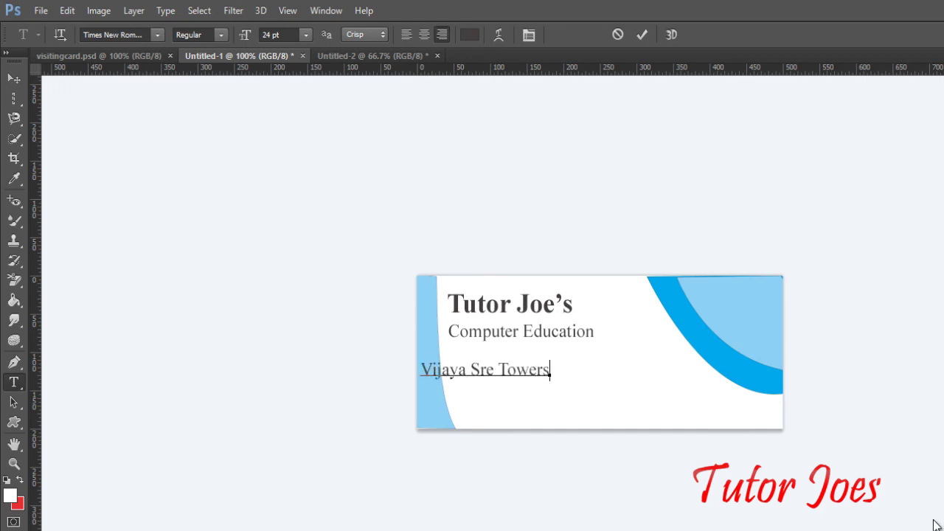
pyautogui.write(',')
pyautogui.press('Return')
pyautogui.hotkey('ctrl', 'v')
pyautogui.click(12, 81)
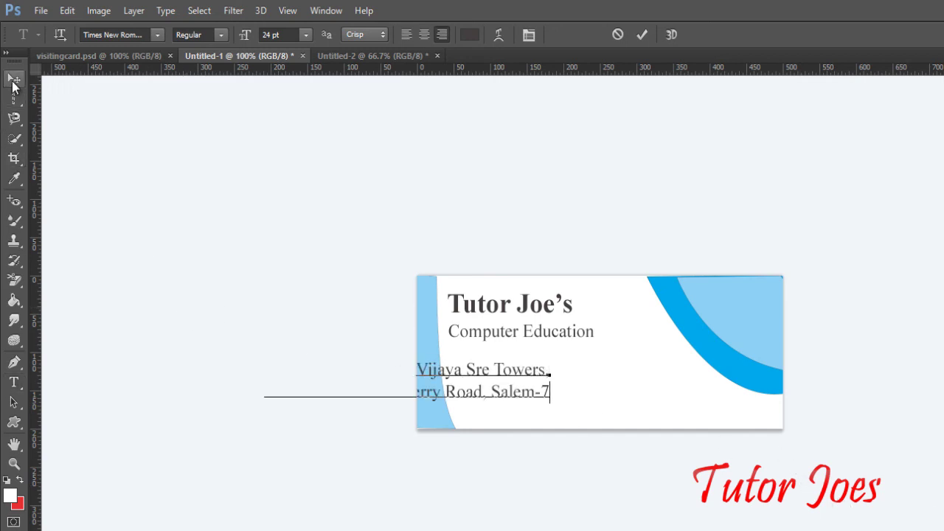
pyautogui.moveTo(481, 374); pyautogui.dragTo(635, 371)
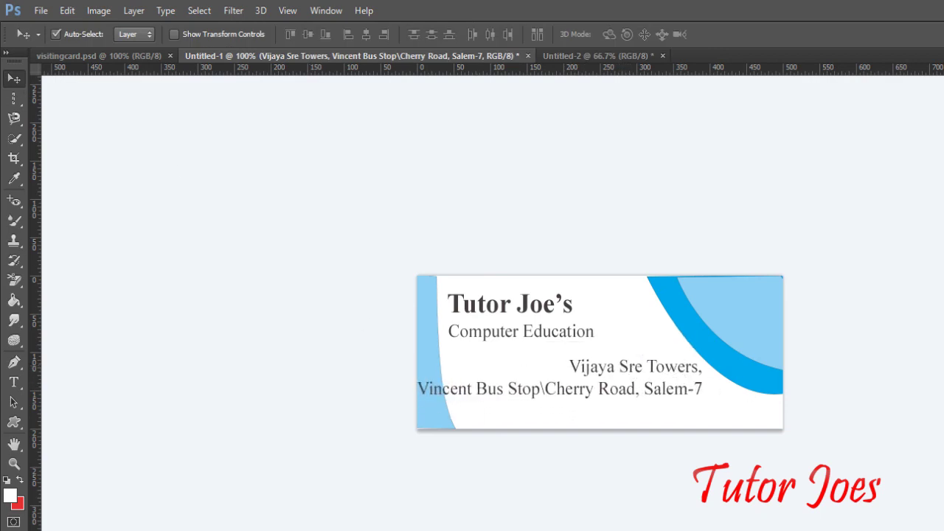
# - Break the address into three lines and set all of it to 18 pt
pyautogui.click(14, 383)
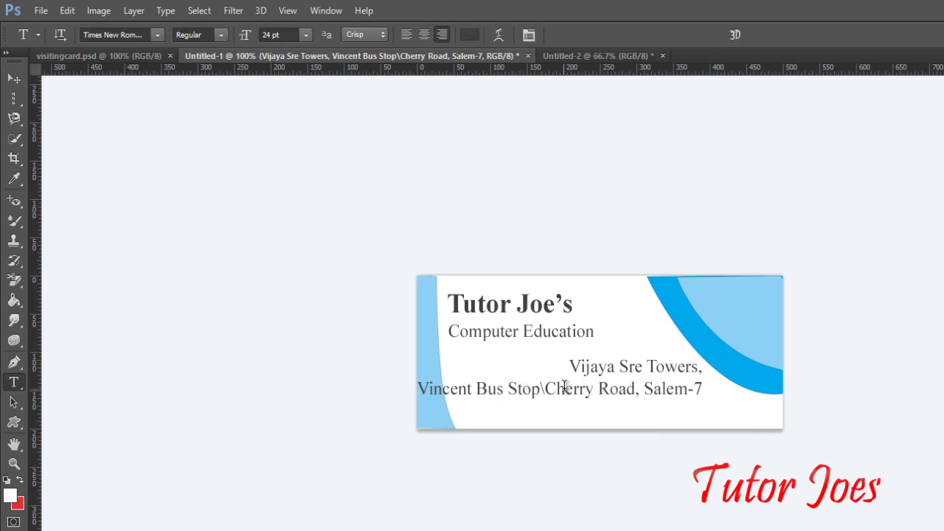
pyautogui.click(549, 387)
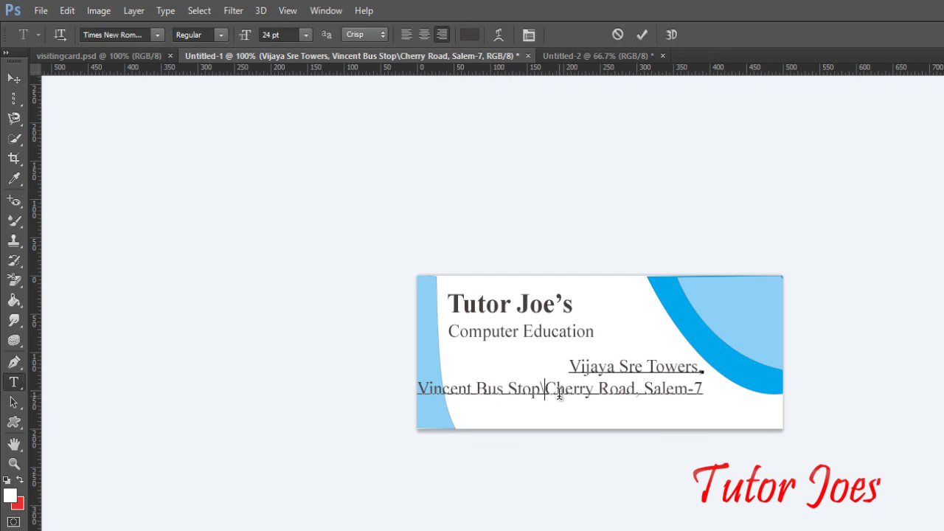
pyautogui.press('Return')
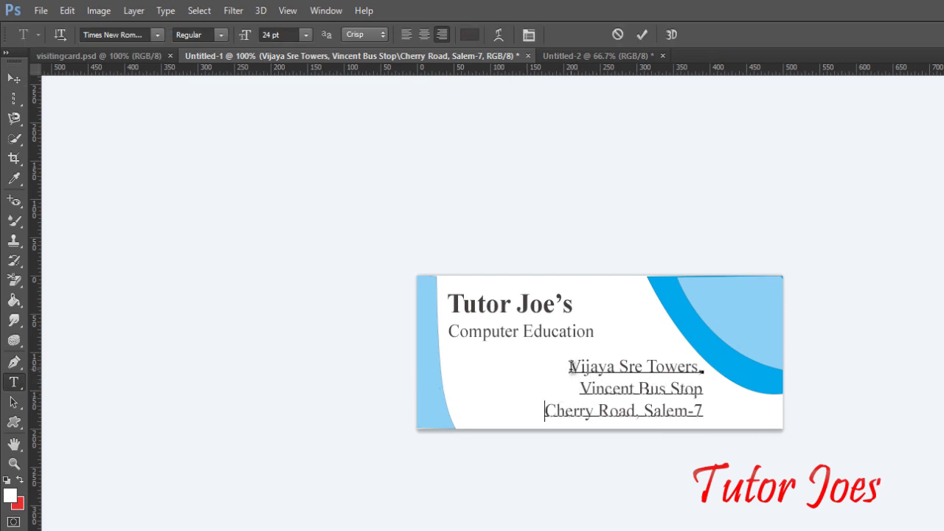
pyautogui.hotkey('ctrl', 'a')
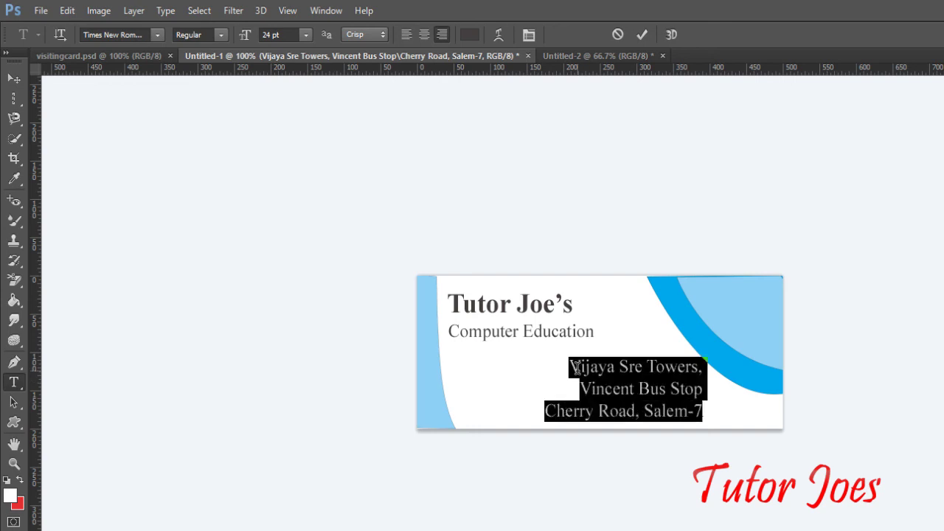
pyautogui.click(306, 35)
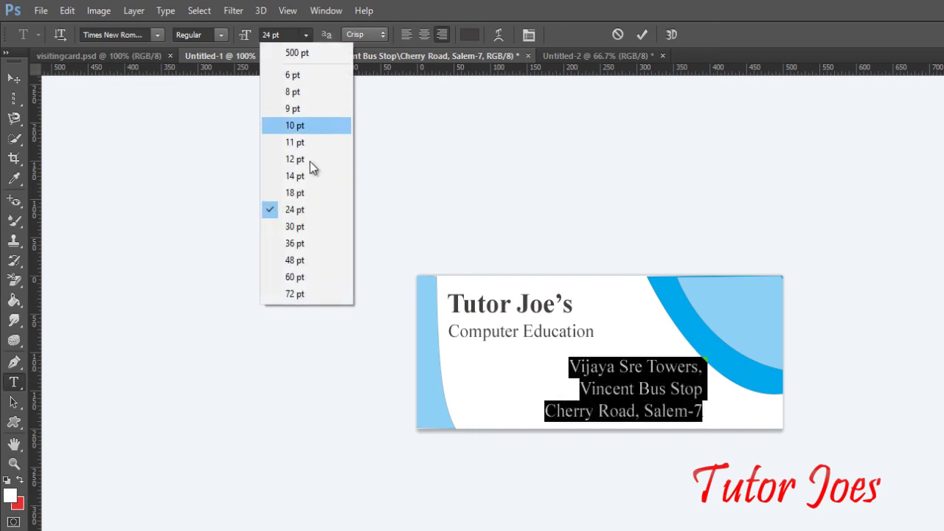
pyautogui.click(308, 174)
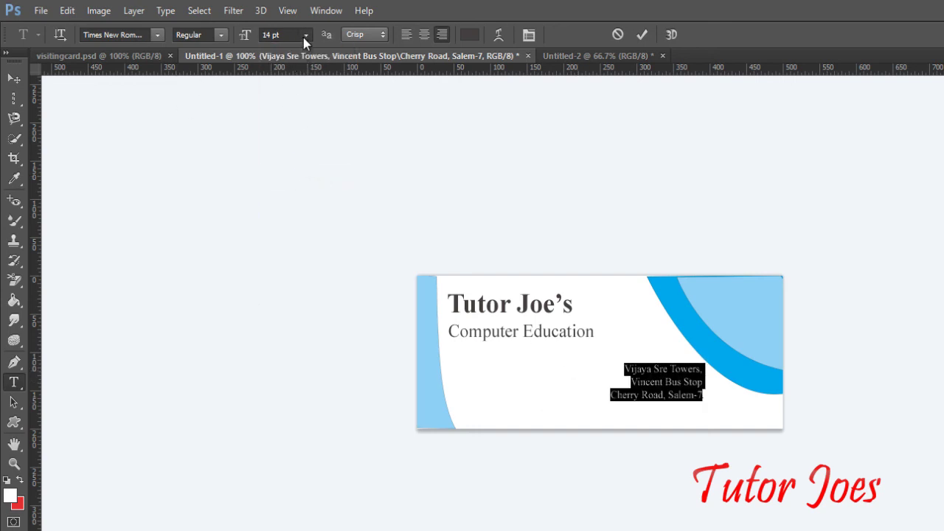
pyautogui.click(305, 35)
pyautogui.click(293, 192)
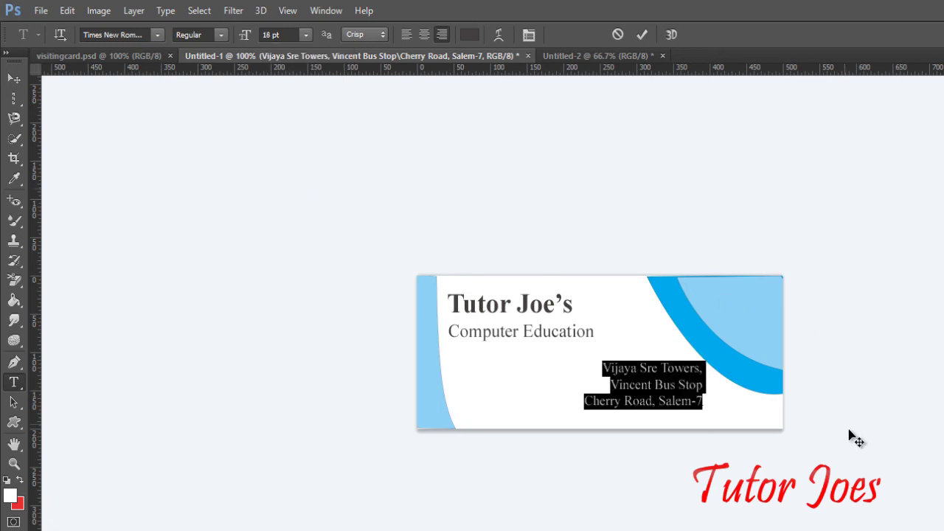
pyautogui.hotkey('ctrl', 'Return')
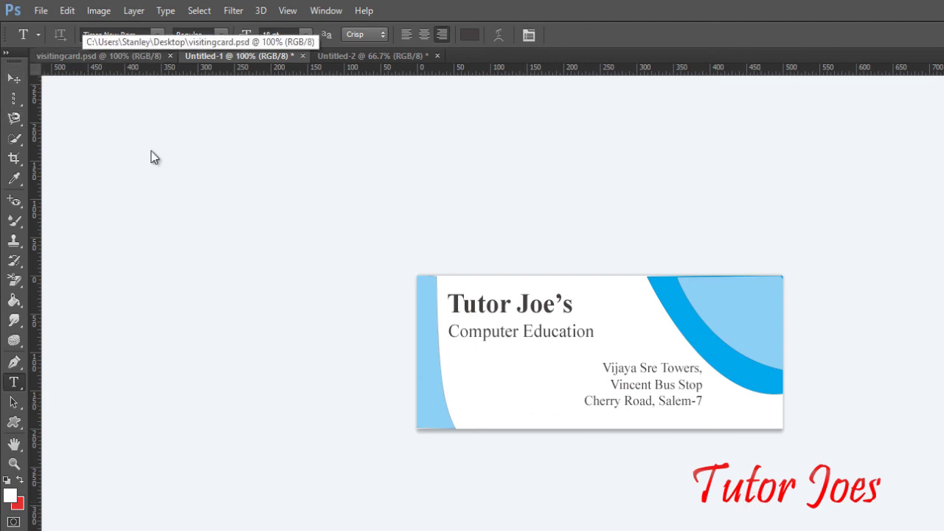
# - Switch to the finished visitingcard.psd document to show the completed example
pyautogui.click(110, 61)
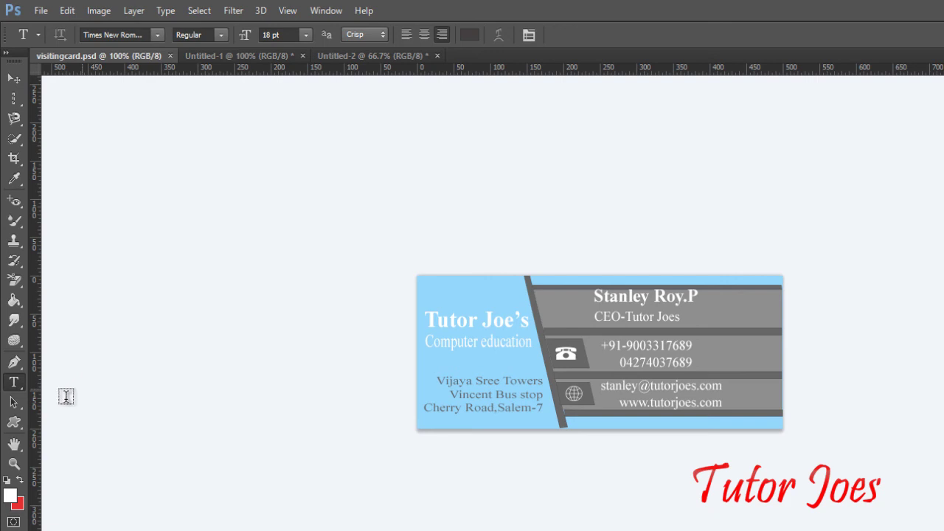
pyautogui.click(14, 363)
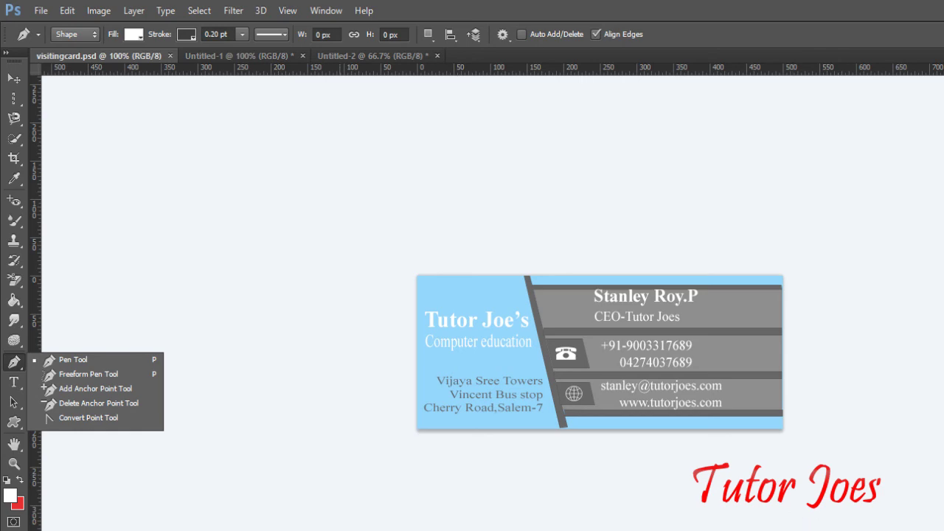
pyautogui.press('Escape')
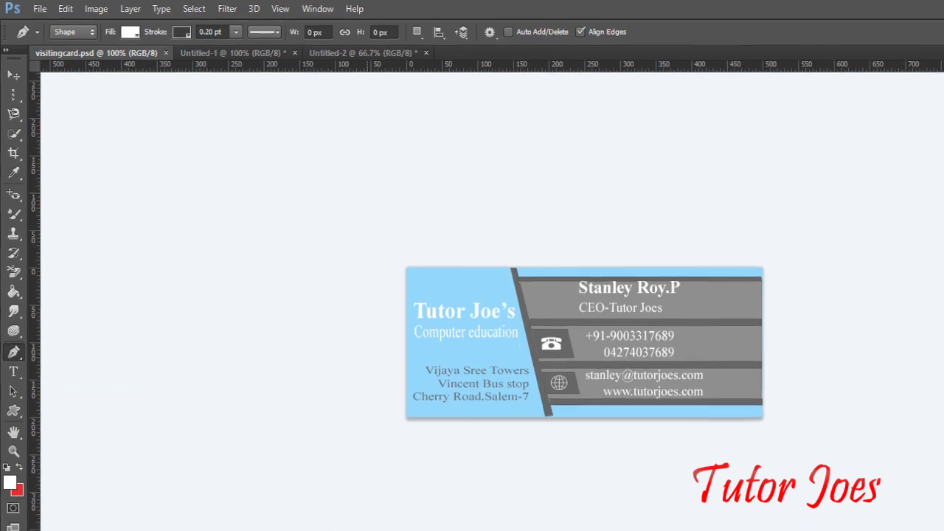